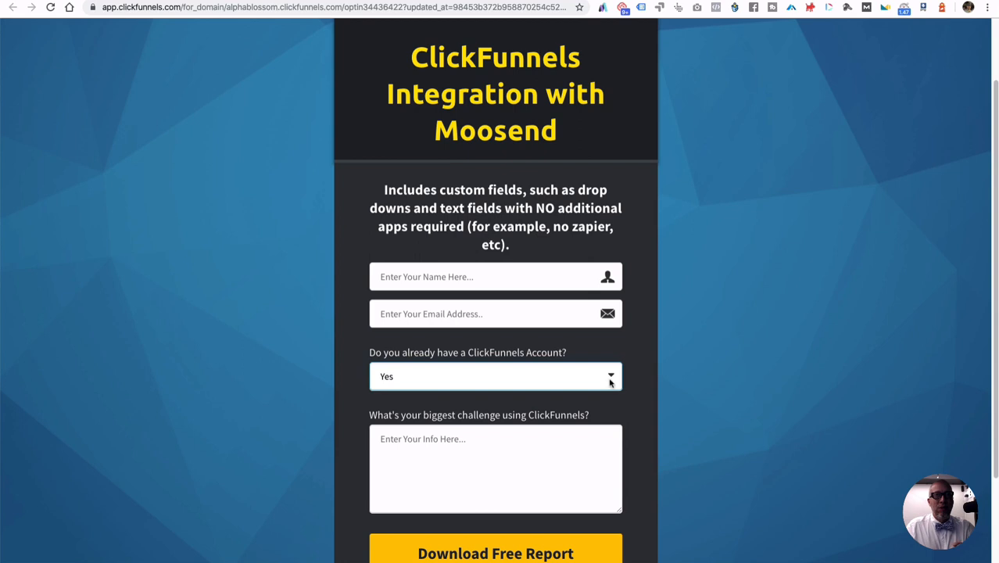
# - Check the answer choices for the ClickFunnels account question on the live opt-in page and choose No
pyautogui.click(611, 380)
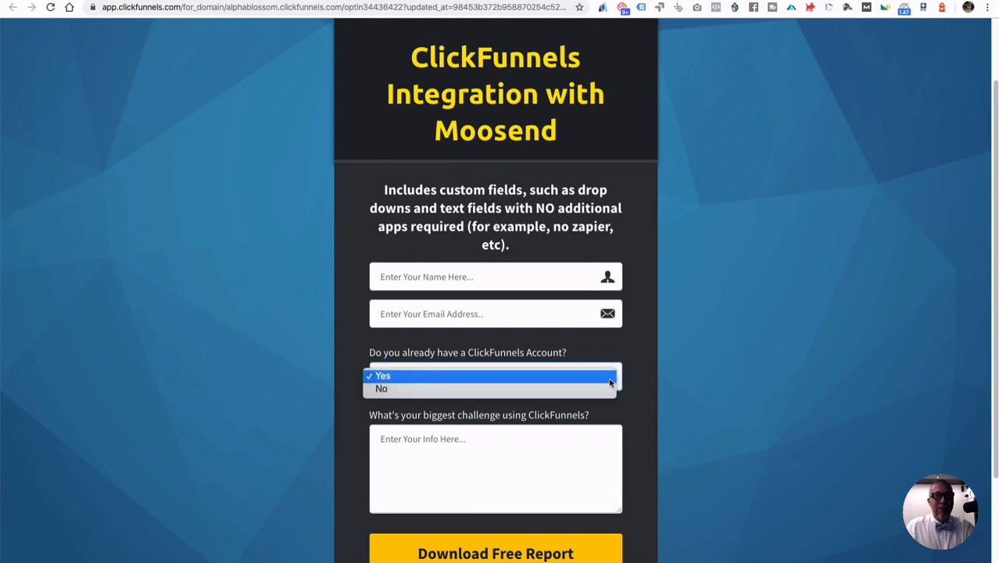
pyautogui.click(503, 389)
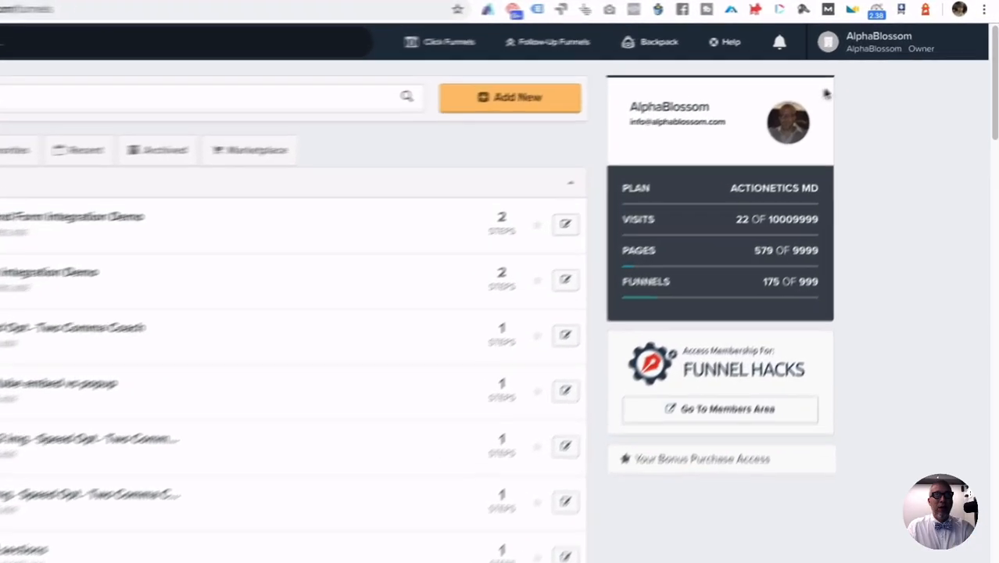
# - Open the API integrations page in the account settings
pyautogui.click(891, 29)
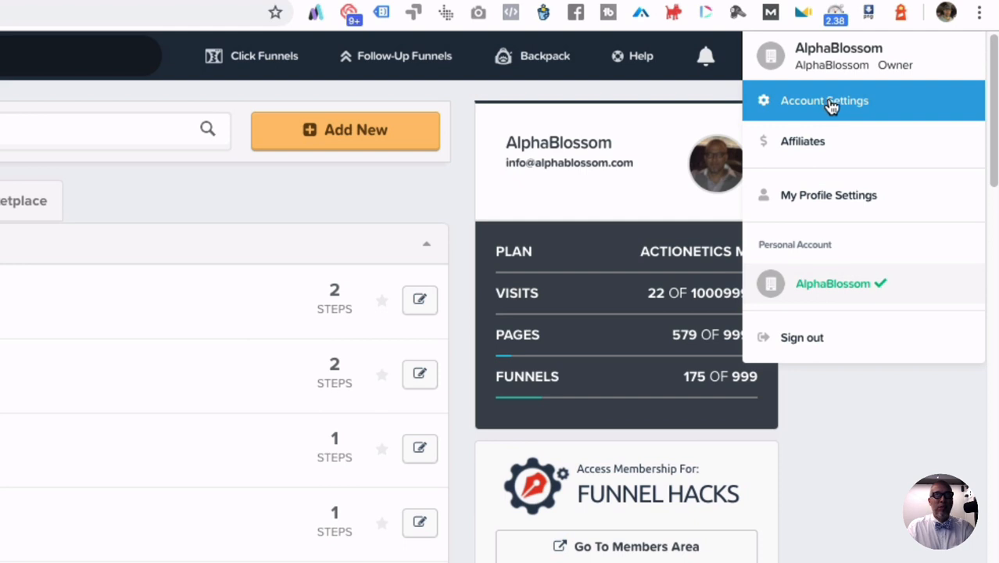
pyautogui.click(832, 37)
pyautogui.click(841, 47)
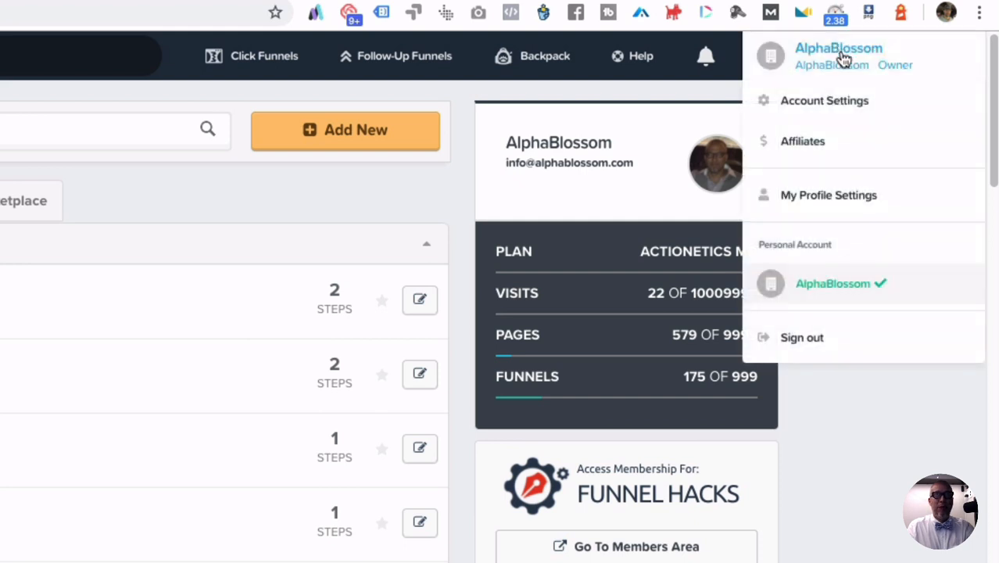
pyautogui.click(838, 108)
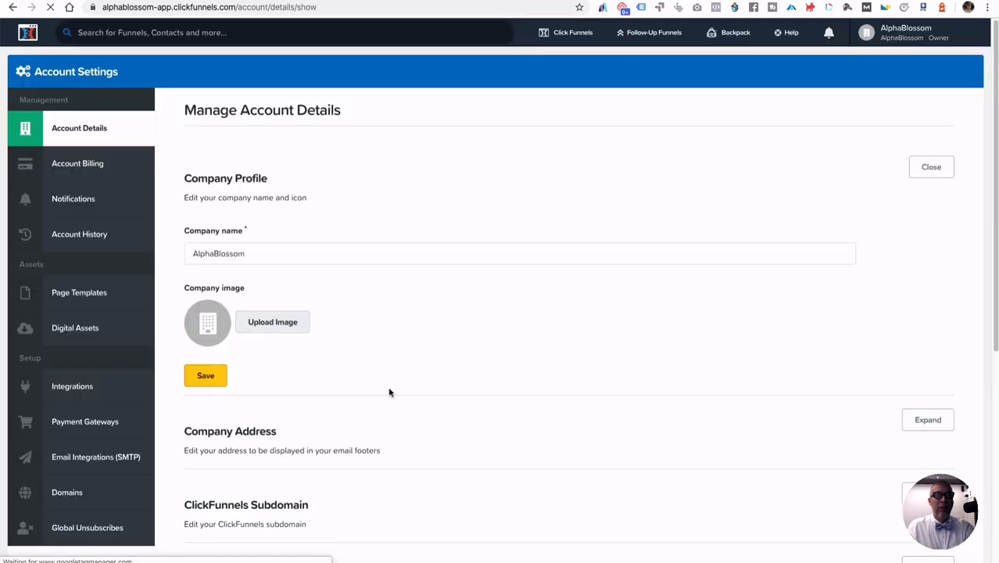
pyautogui.scroll(-3, 386, 379)
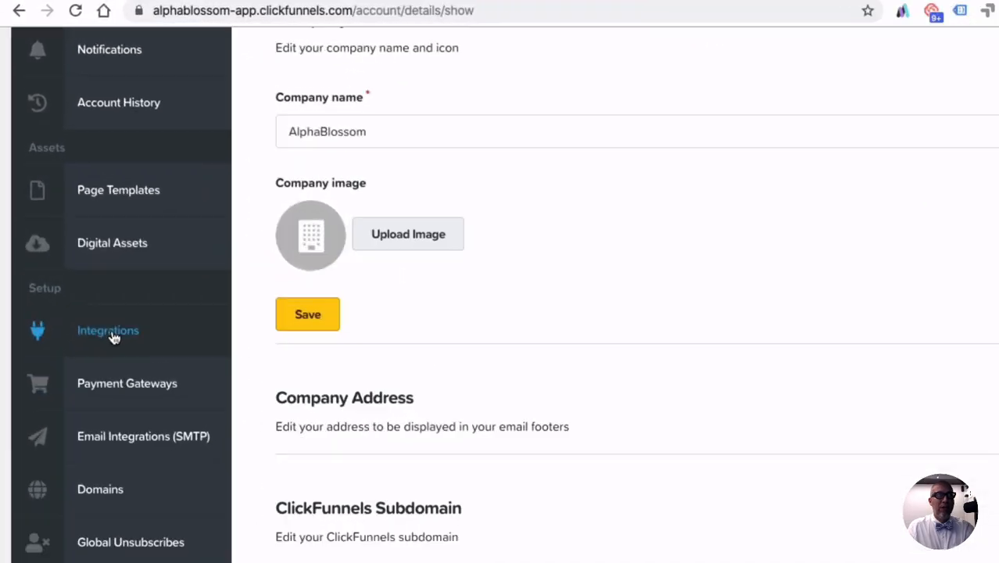
pyautogui.click(109, 332)
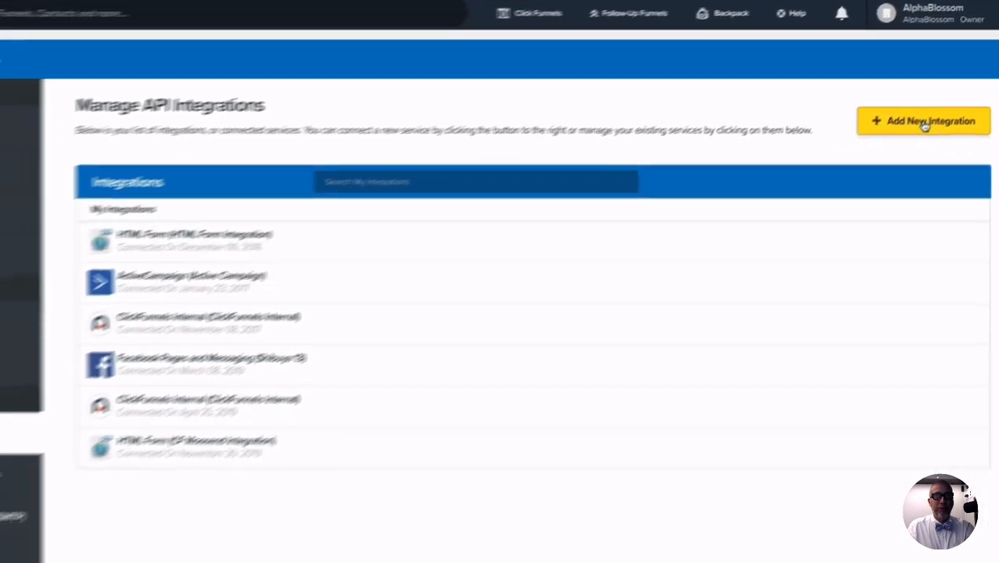
# - Start a new integration of the HTML Form type
pyautogui.click(849, 191)
pyautogui.click(626, 255)
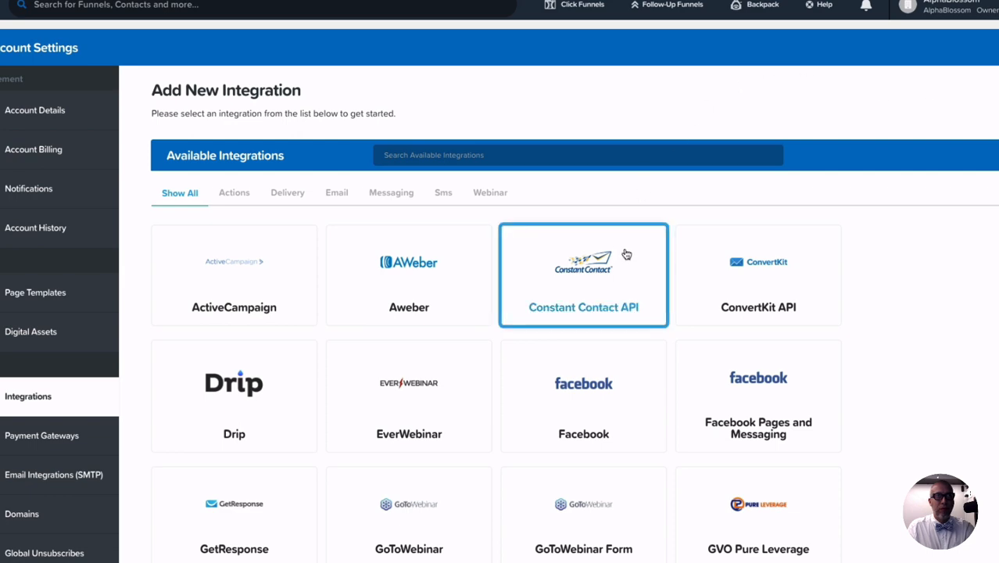
pyautogui.scroll(-4, 627, 246)
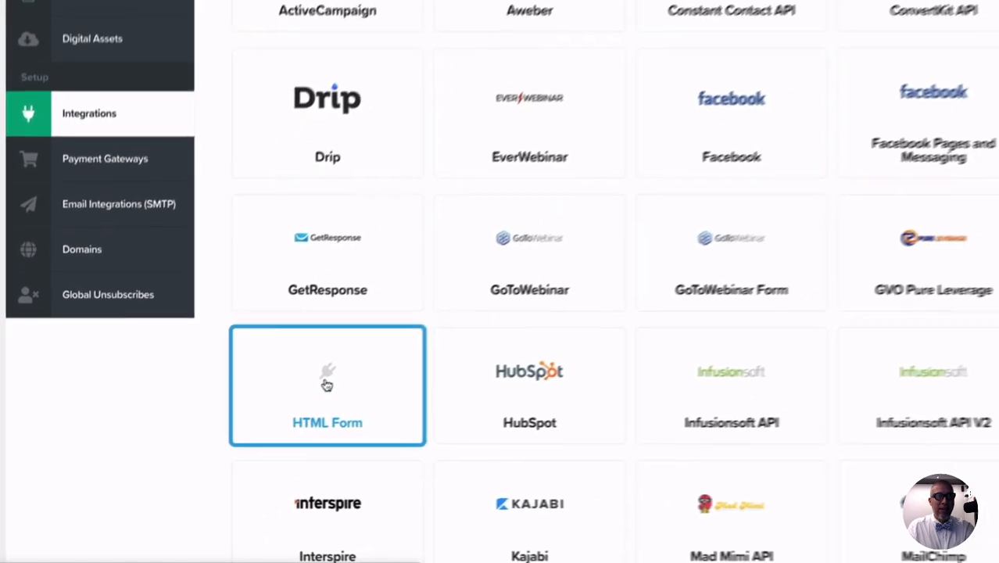
pyautogui.click(278, 408)
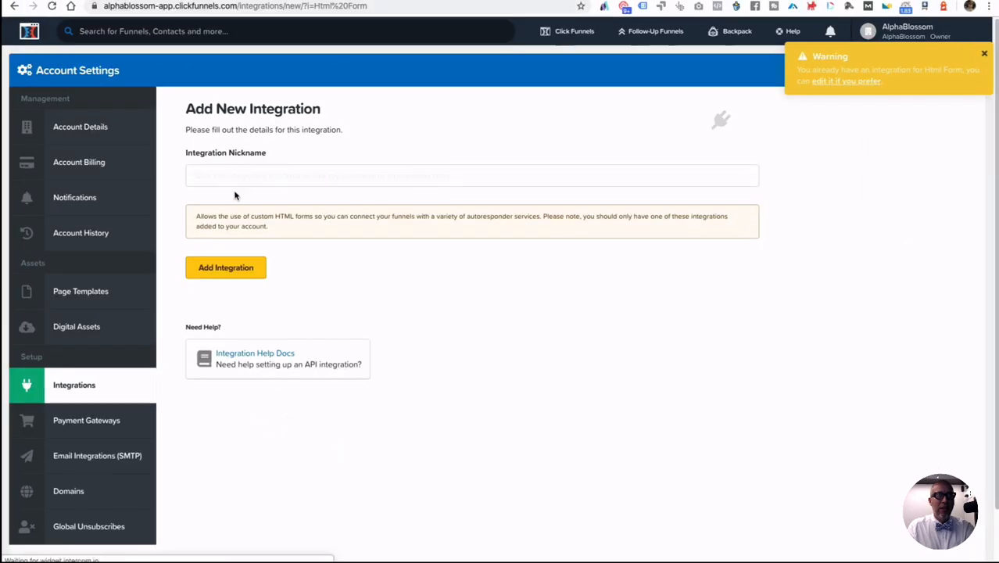
# - Enter CF Moosend Integration as the nickname of the new HTML Form integration and dismiss the existing-integration warning
pyautogui.click(234, 179)
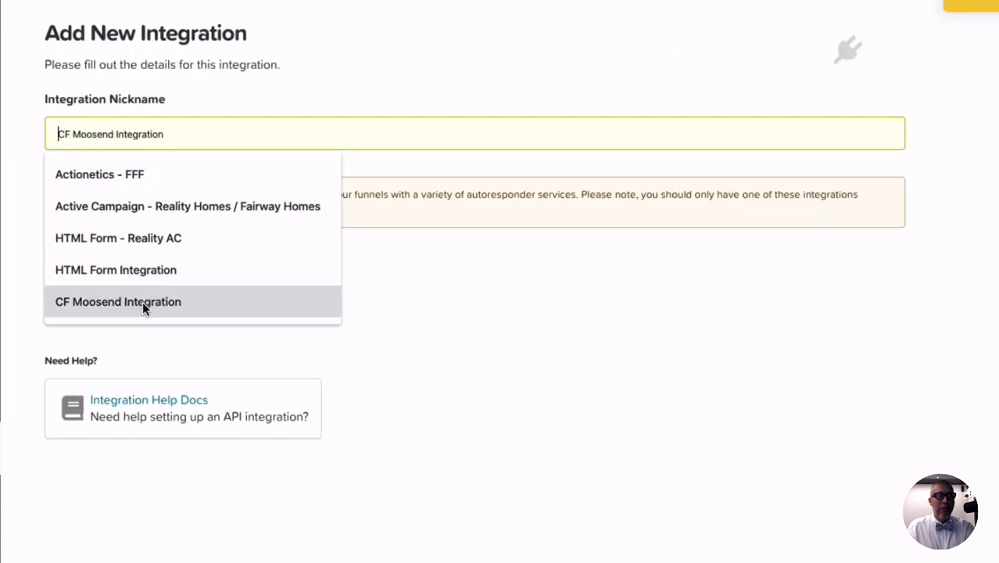
pyautogui.click(253, 288)
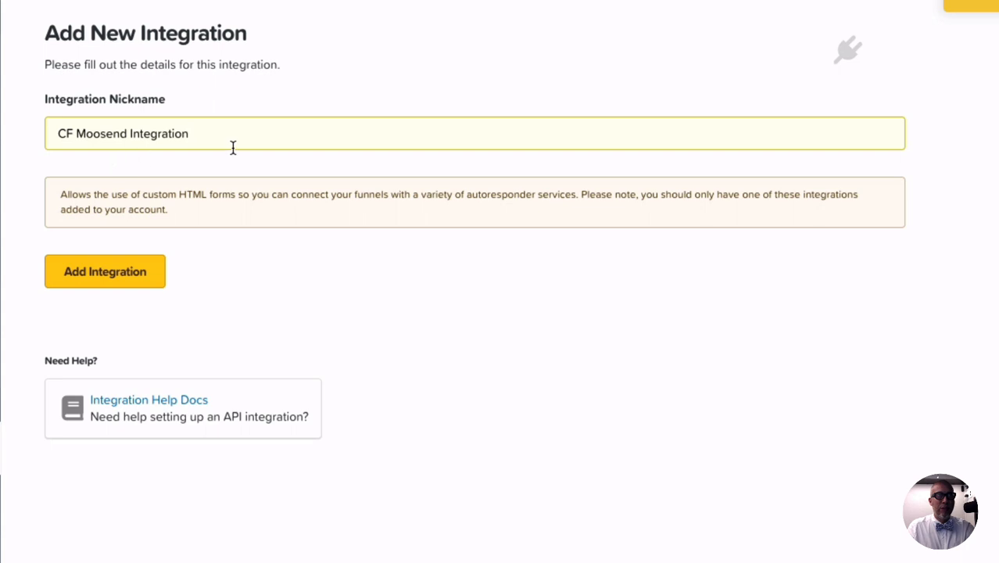
pyautogui.click(108, 277)
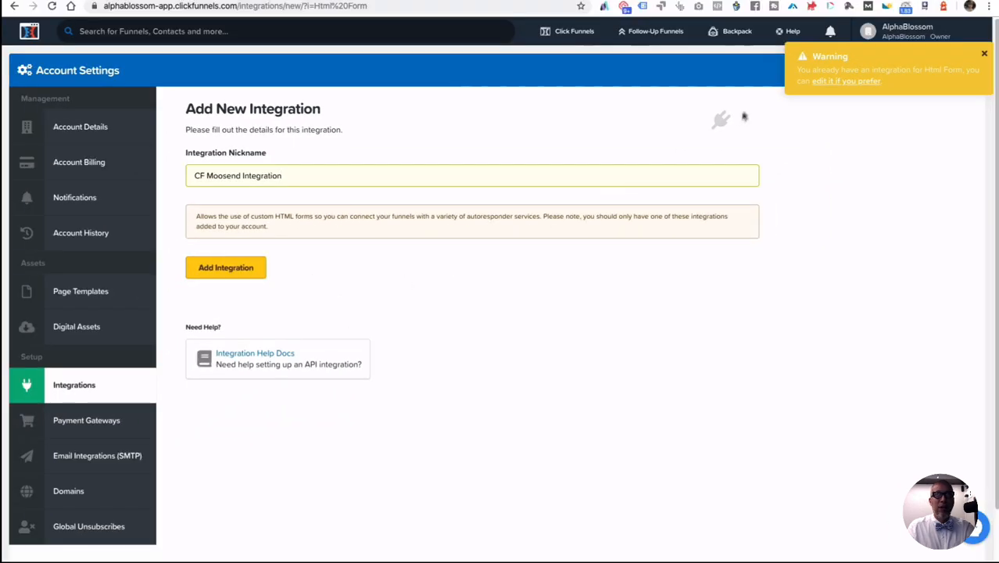
pyautogui.click(983, 58)
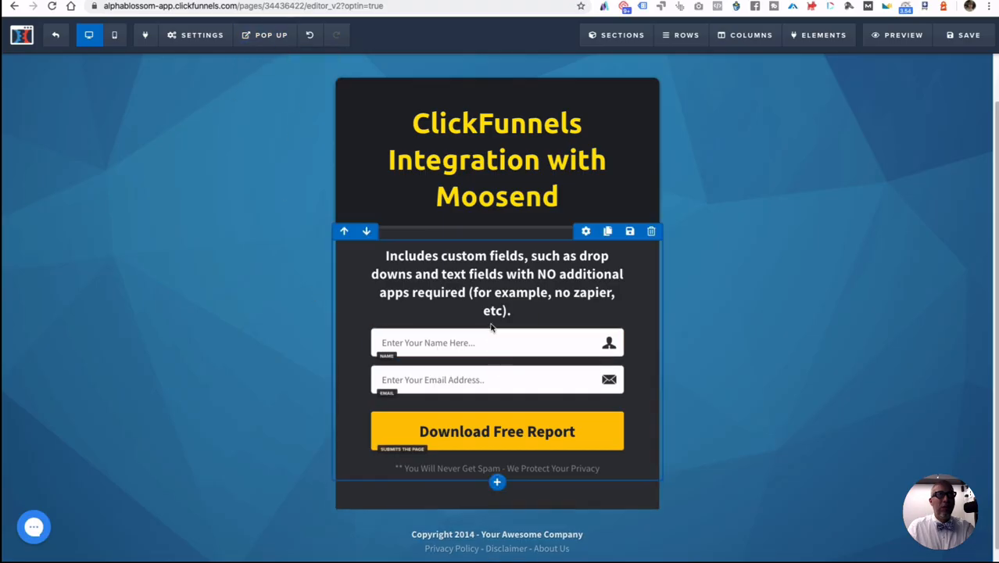
# - Add a sub-headline below the email field and replace its text with "Do you already have a ClickFunnels Account?"
pyautogui.scroll(-1, 492, 332)
pyautogui.scroll(1, 493, 332)
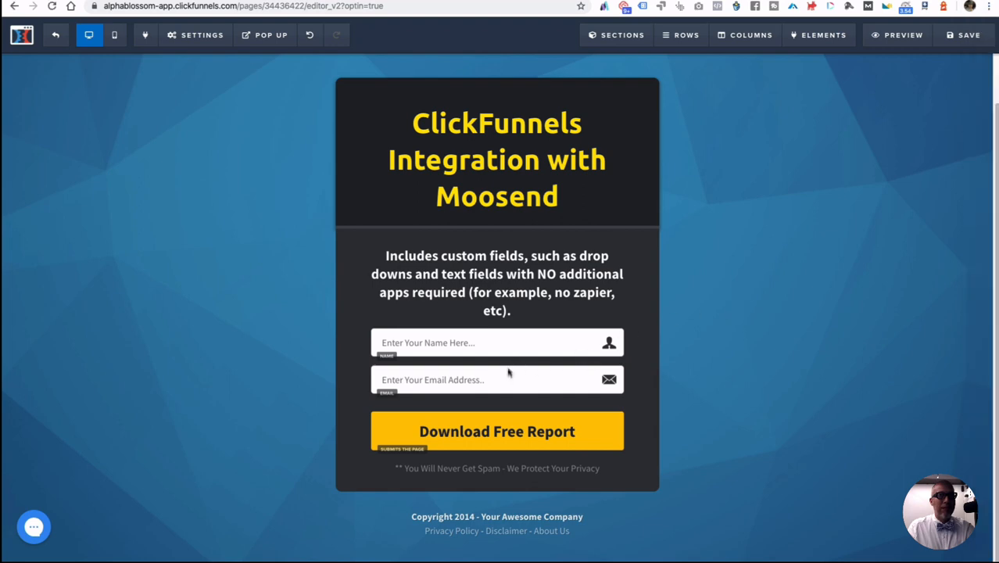
pyautogui.scroll(-1, 508, 371)
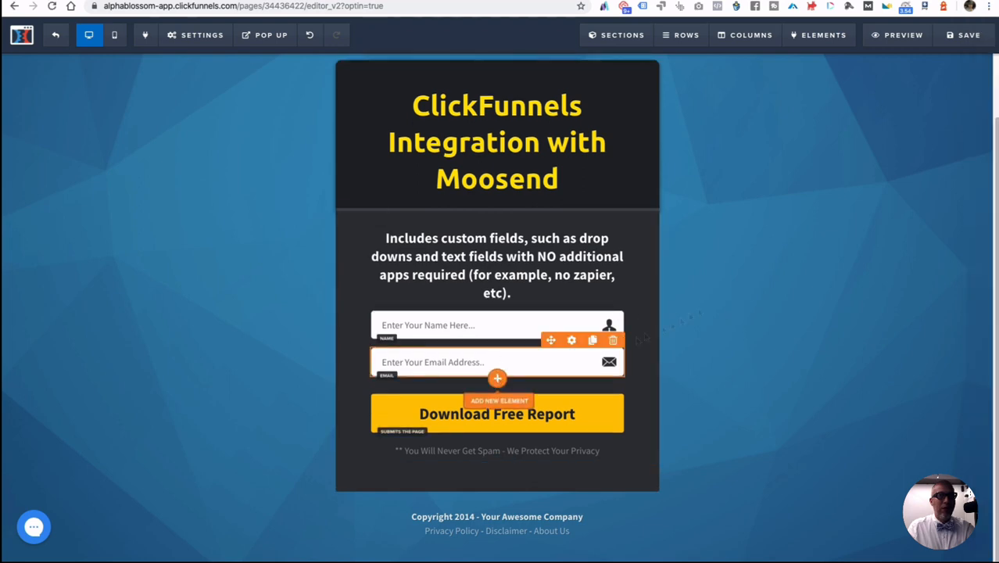
pyautogui.click(497, 379)
pyautogui.click(861, 139)
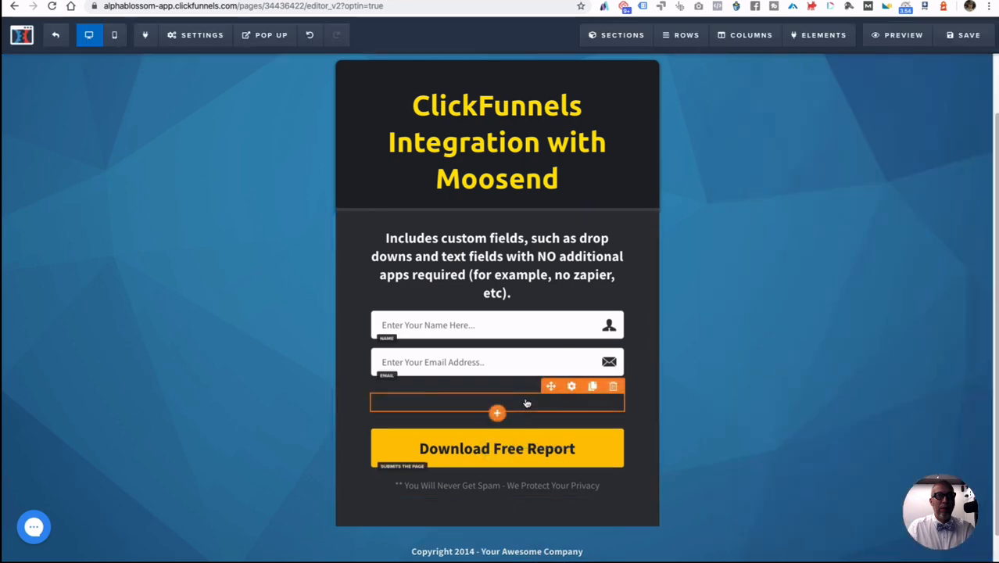
pyautogui.click(566, 405)
pyautogui.moveTo(606, 401); pyautogui.dragTo(382, 397)
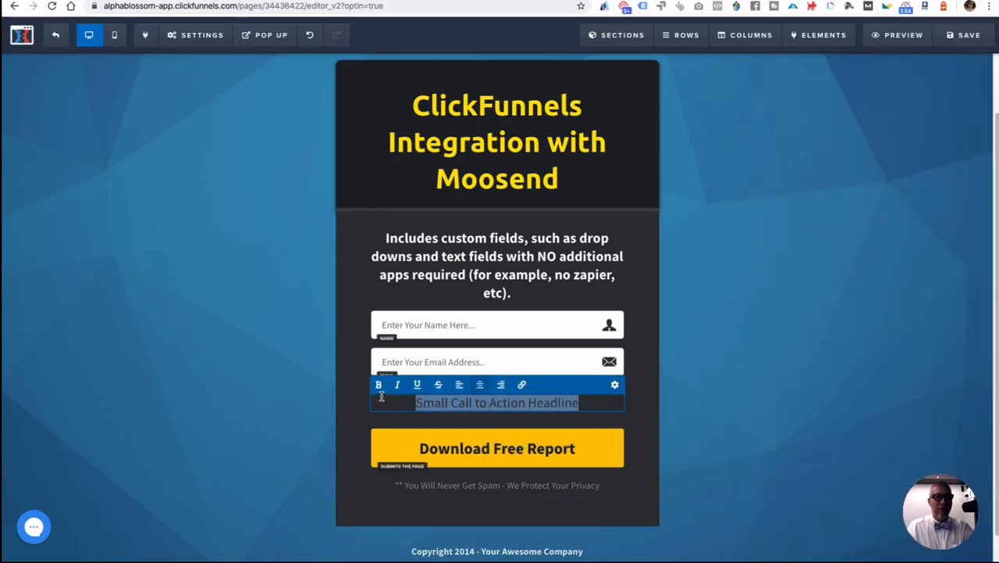
pyautogui.press('BackSpace')
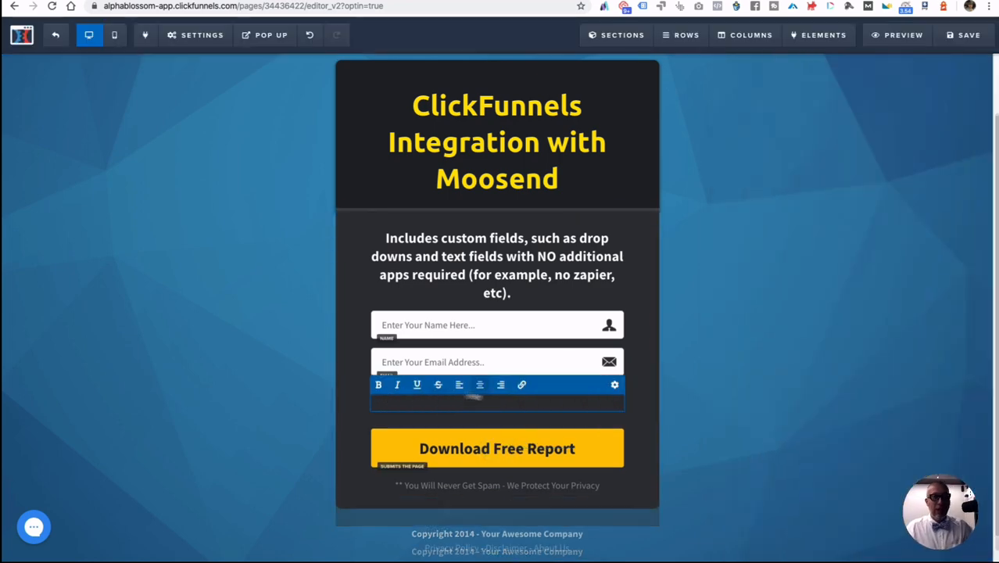
# - Format the question sub-headline with white (#ffffff) text, font size 18 and left alignment
pyautogui.click(614, 385)
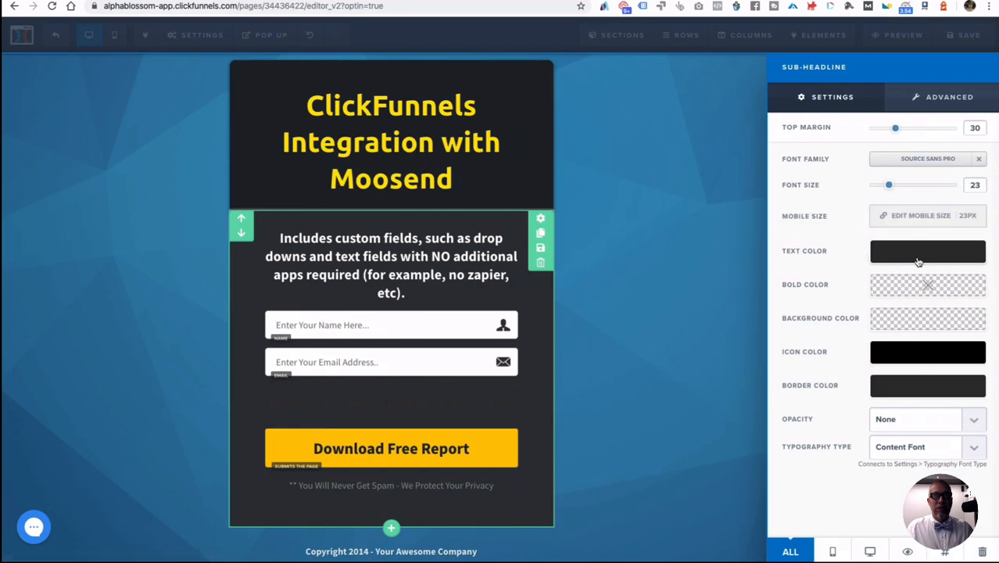
pyautogui.click(919, 262)
pyautogui.click(859, 292)
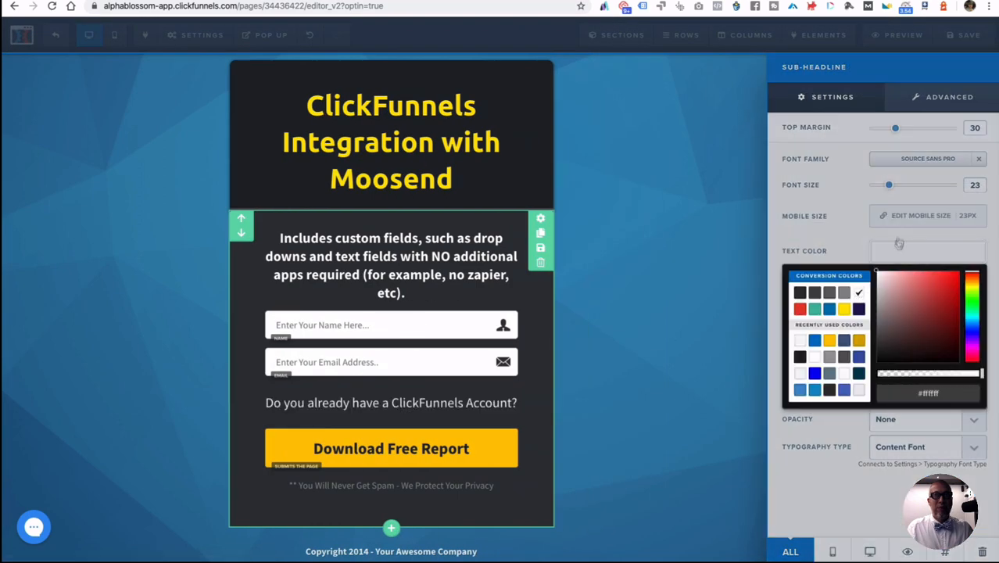
pyautogui.moveTo(889, 186); pyautogui.dragTo(880, 189)
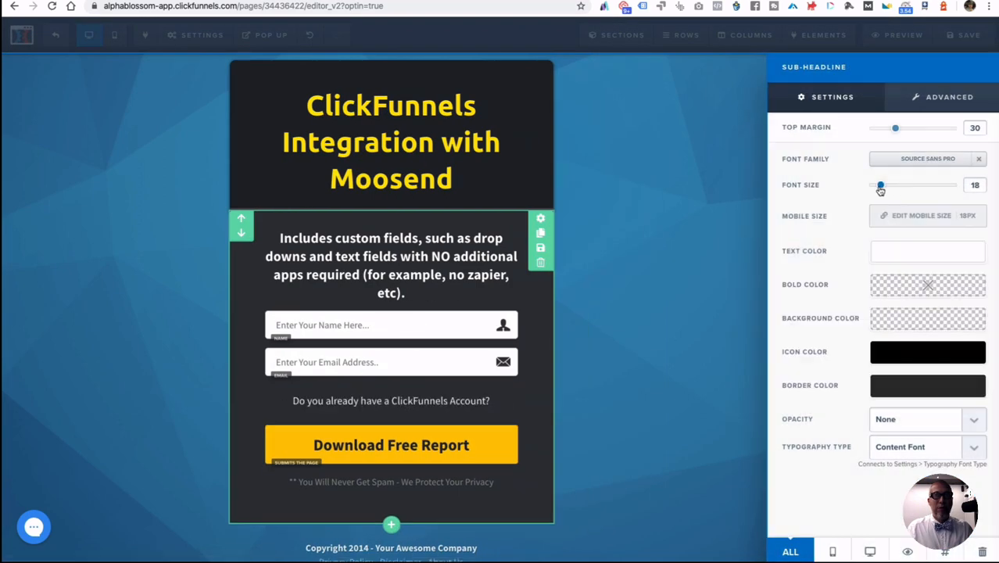
pyautogui.click(440, 422)
pyautogui.click(445, 402)
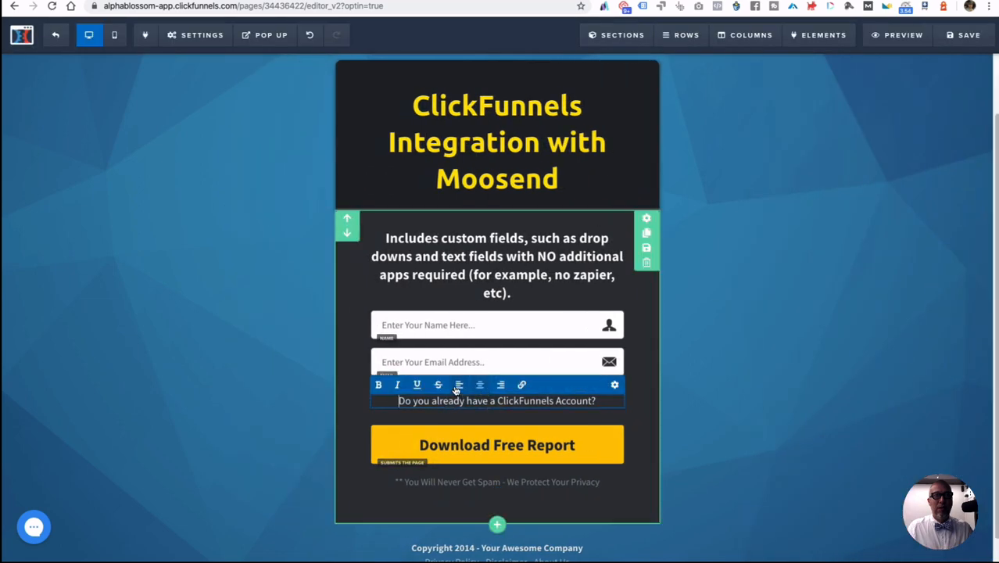
pyautogui.click(458, 386)
pyautogui.click(485, 408)
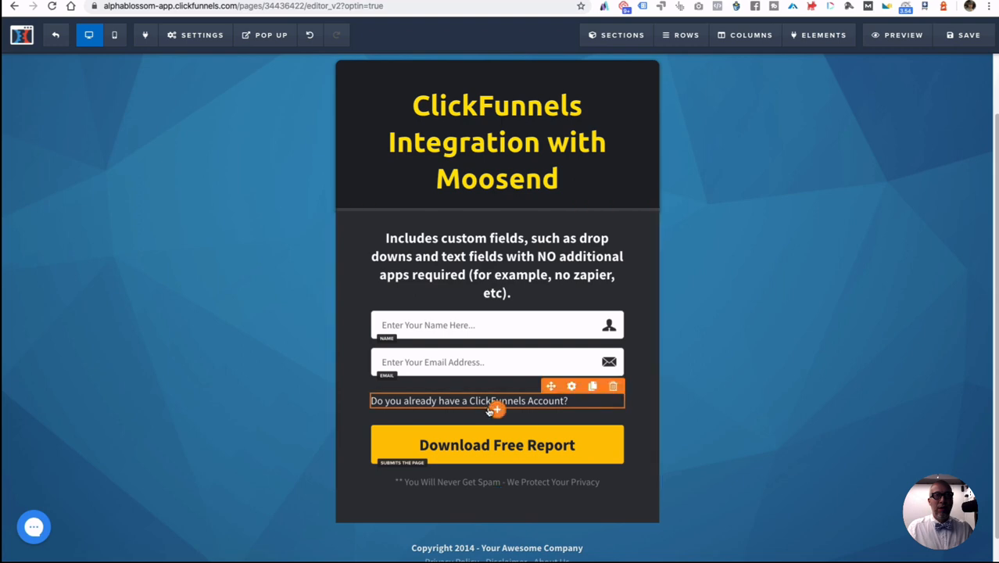
# - Add a select box form element directly below the ClickFunnels account question
pyautogui.click(495, 409)
pyautogui.scroll(-2, 875, 347)
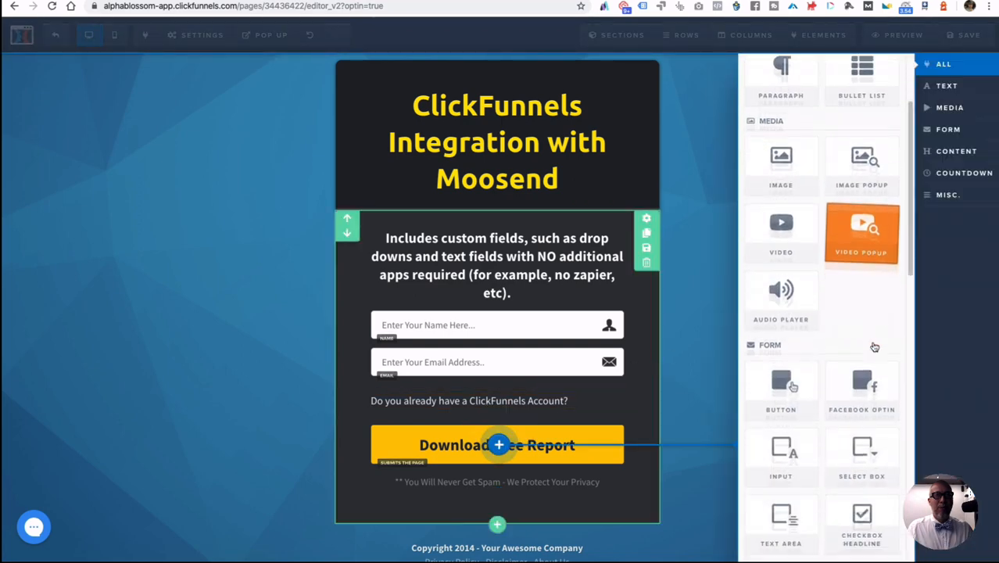
pyautogui.scroll(-1, 875, 347)
pyautogui.click(859, 407)
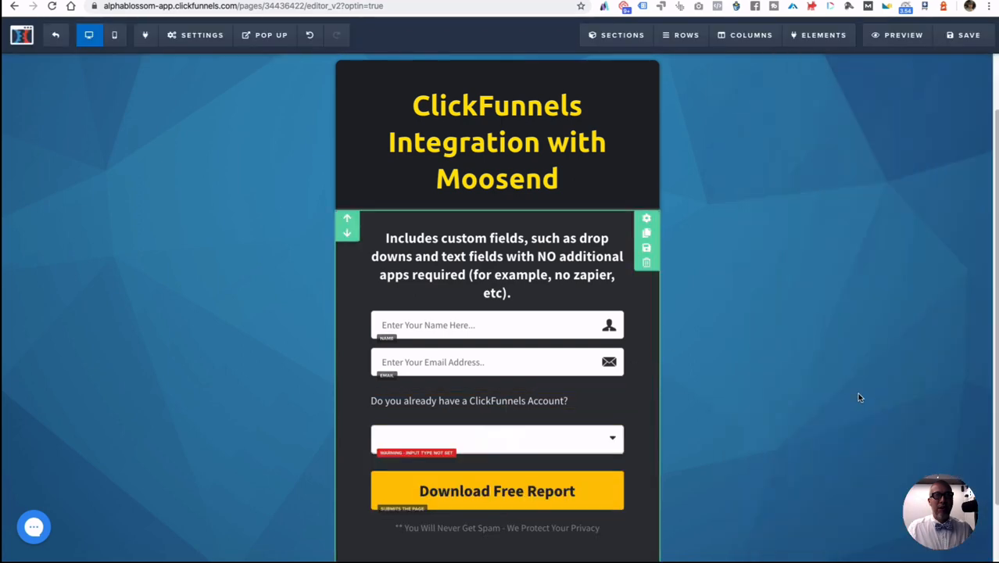
# - Set the select box's top margin to 5 and its input type to Custom Options
pyautogui.click(542, 438)
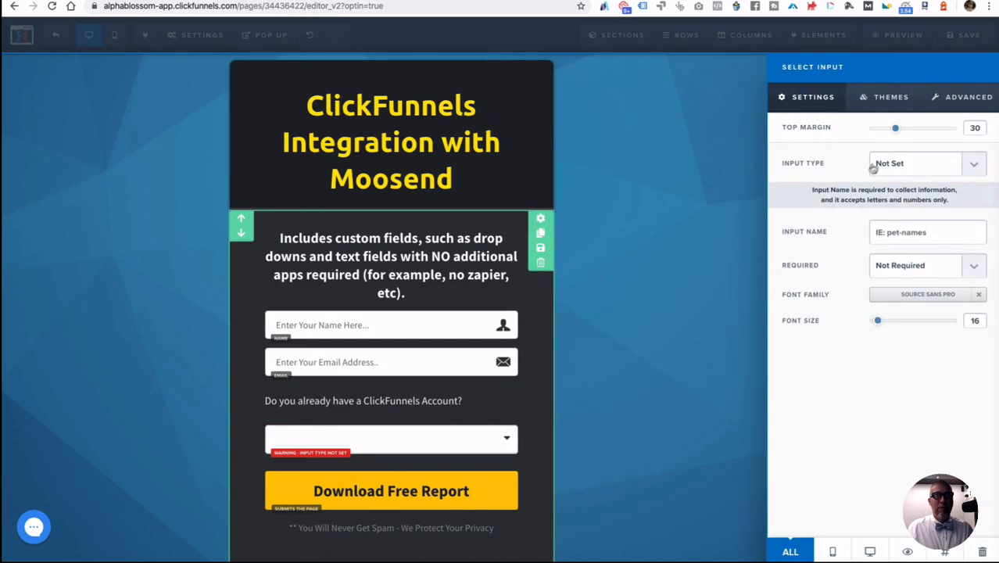
pyautogui.moveTo(893, 129); pyautogui.dragTo(874, 130)
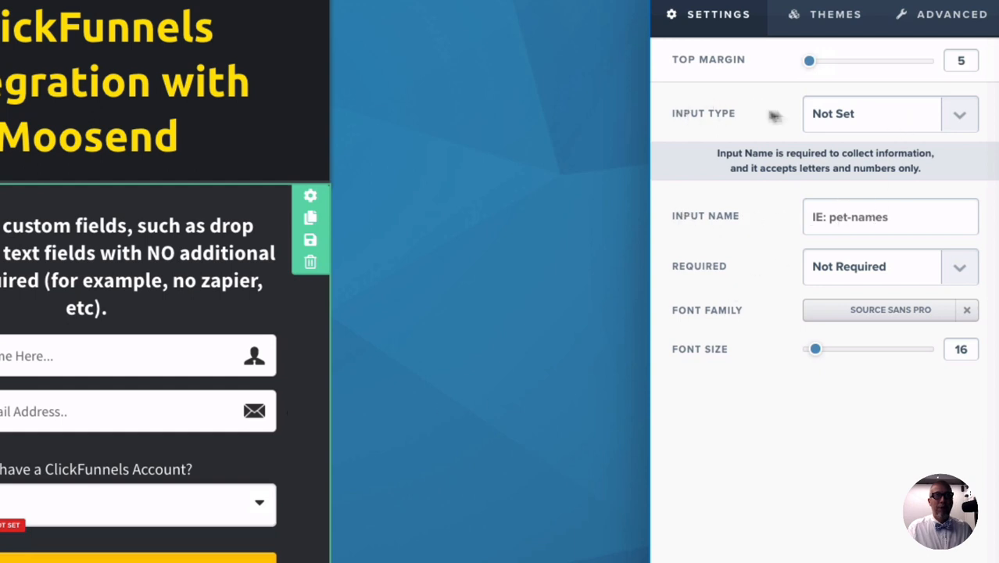
pyautogui.click(952, 122)
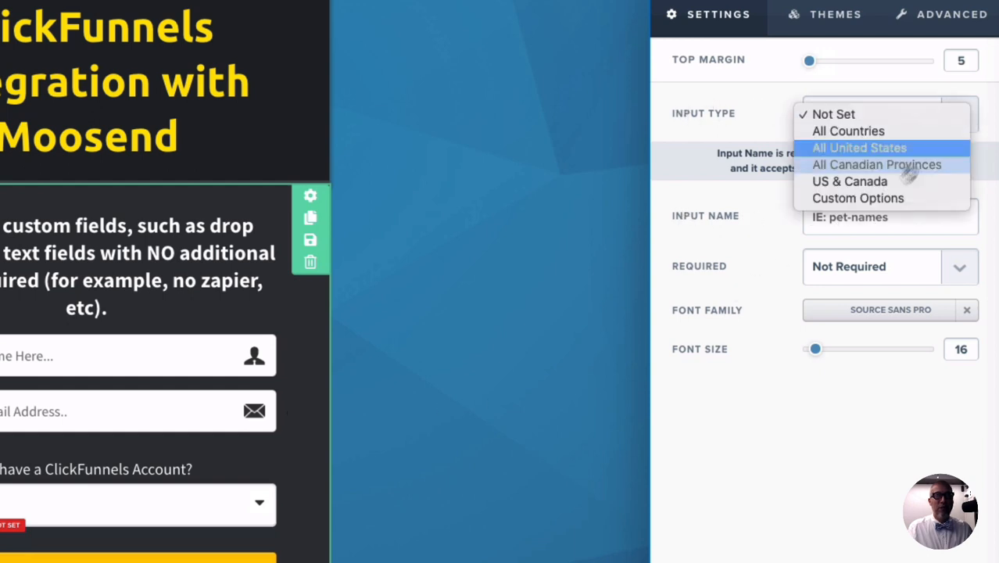
pyautogui.click(860, 199)
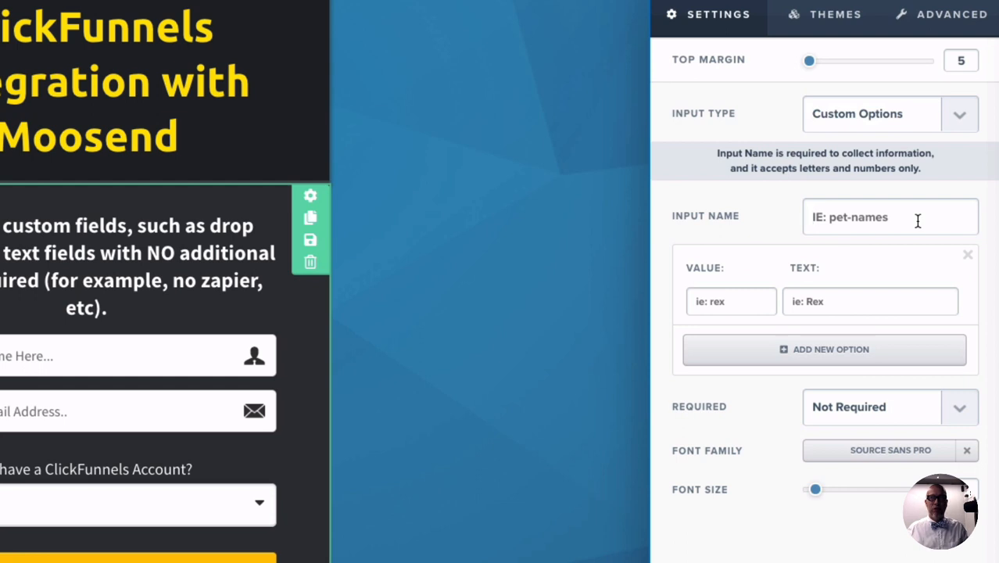
# - Name the select box input cf-account and define its first option with value yes and text Yes
pyautogui.write('cf-account')
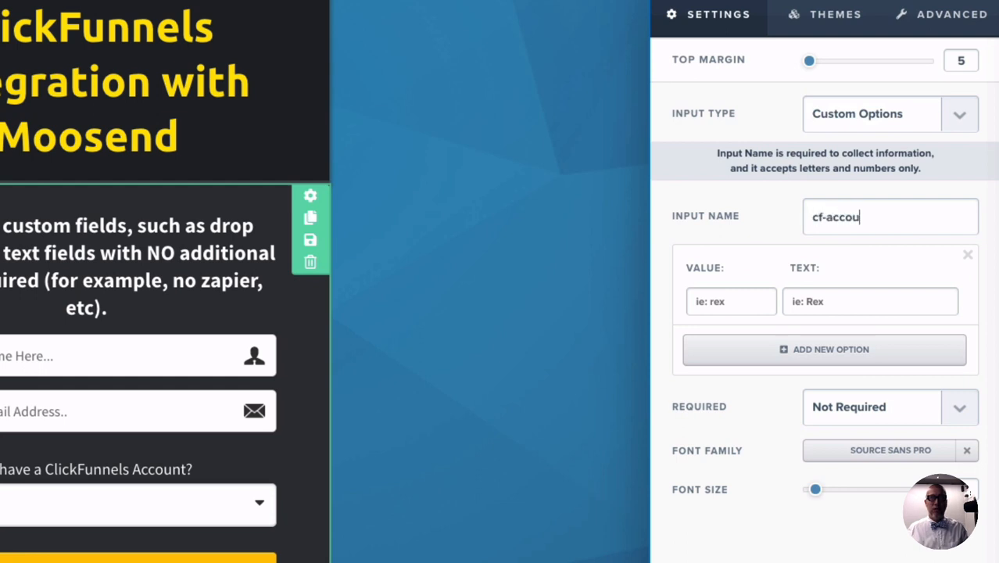
pyautogui.click(722, 303)
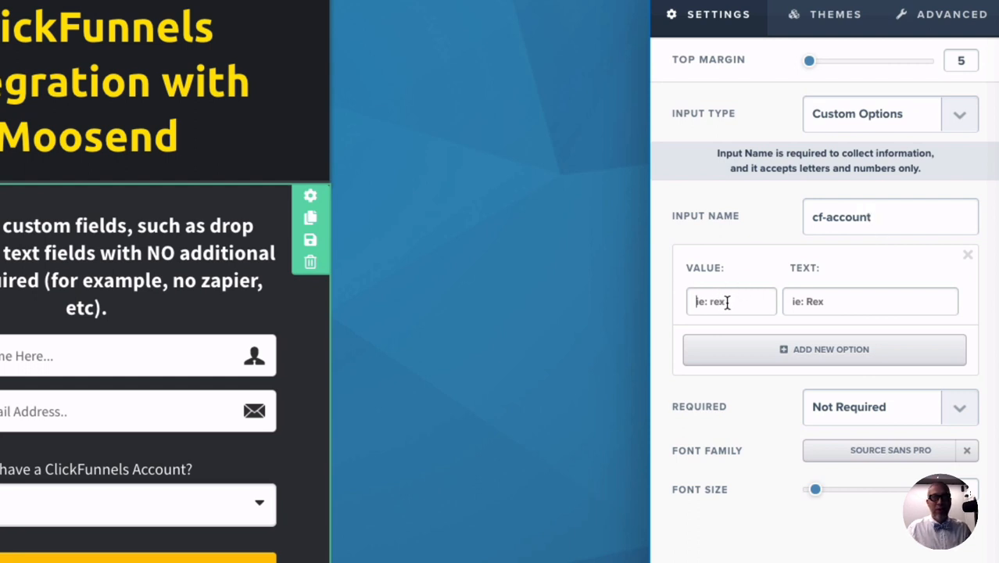
pyautogui.write('yes')
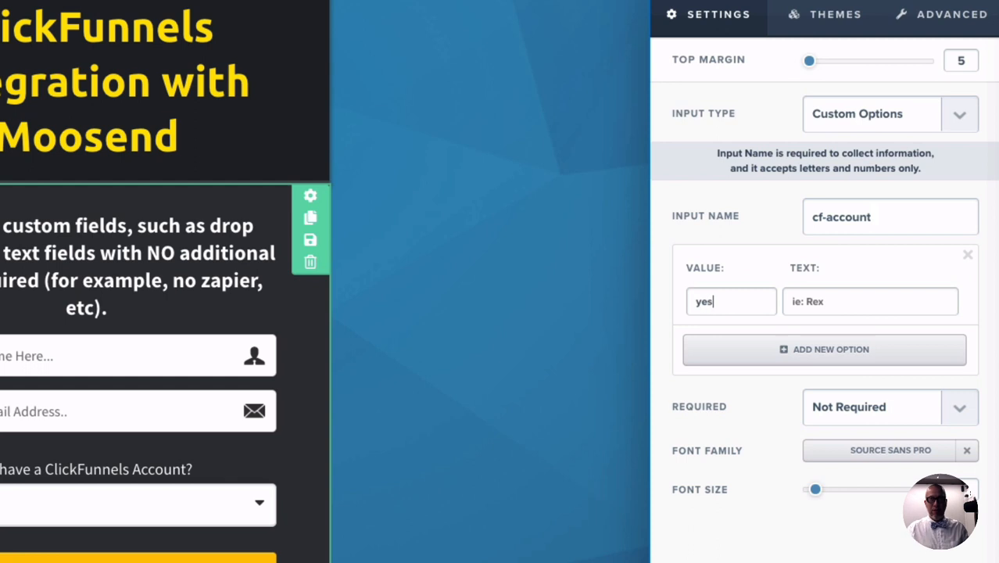
pyautogui.click(844, 300)
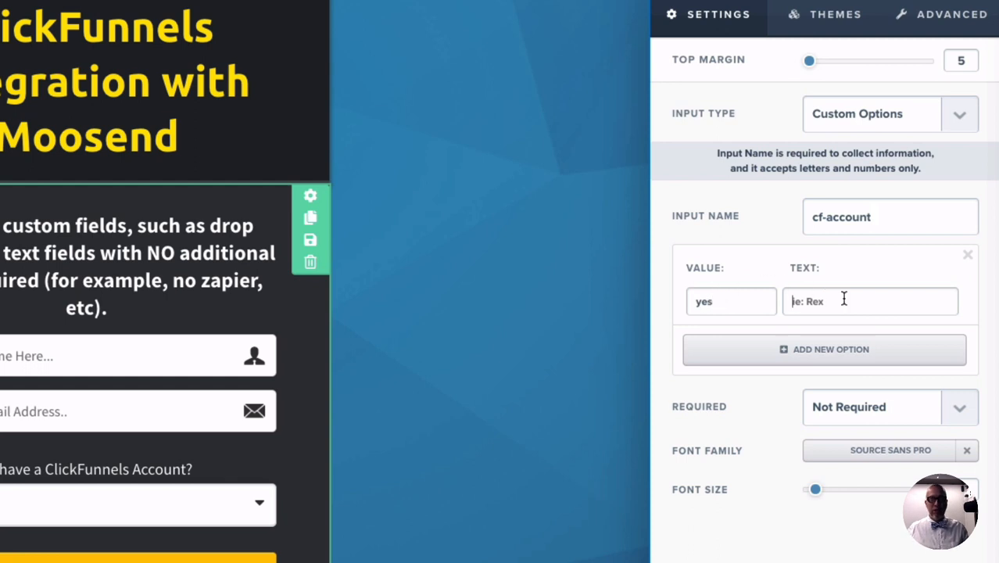
pyautogui.write('Yes')
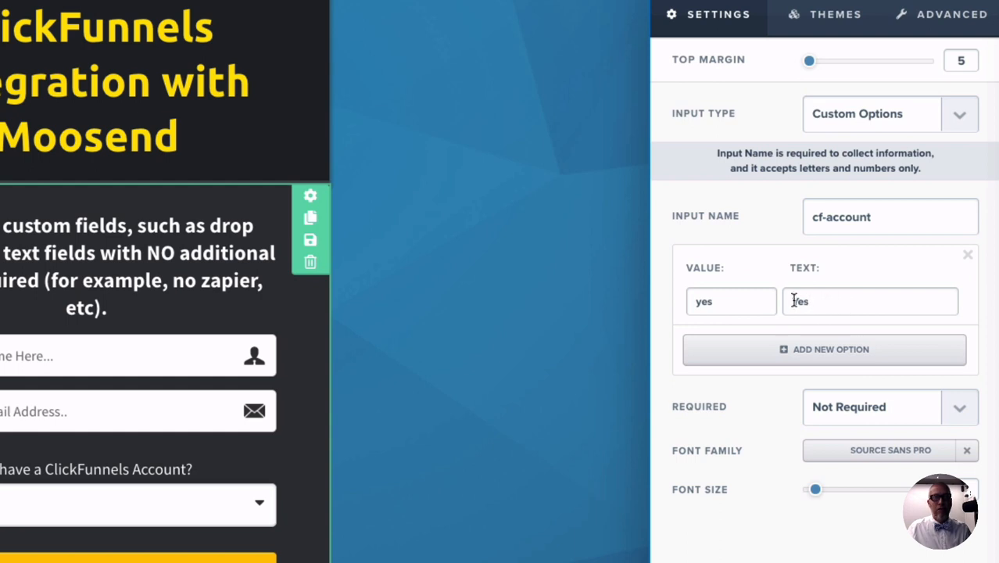
# - Add a second select box option with value no and text No, and make the field required
pyautogui.click(813, 349)
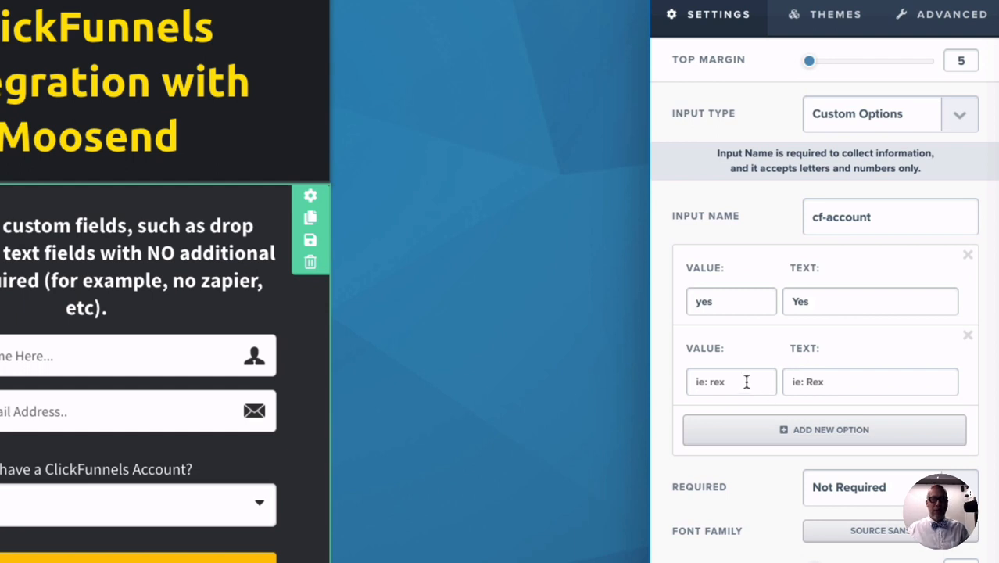
pyautogui.write('no')
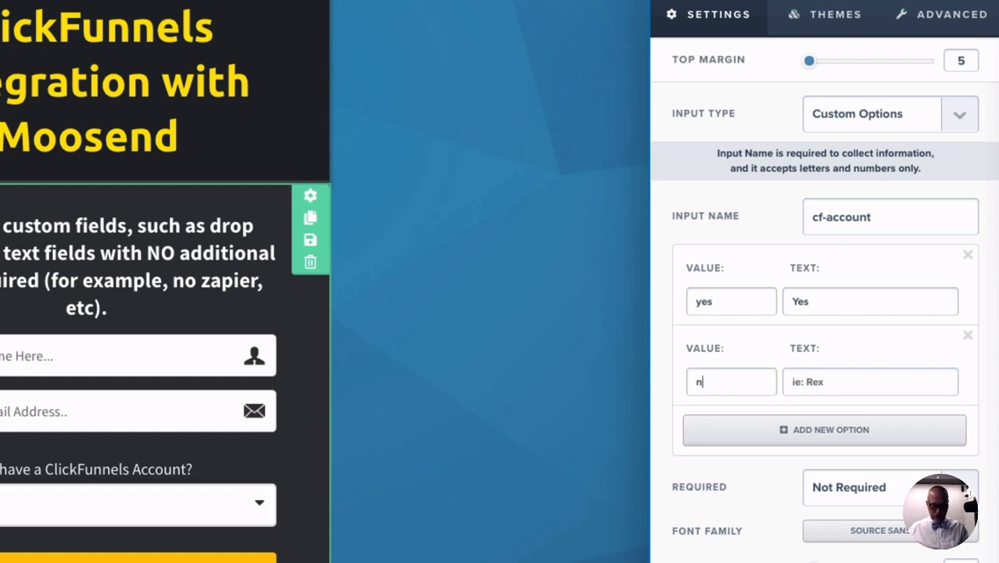
pyautogui.click(824, 381)
pyautogui.write('M')
pyautogui.press('BackSpace')
pyautogui.write('No')
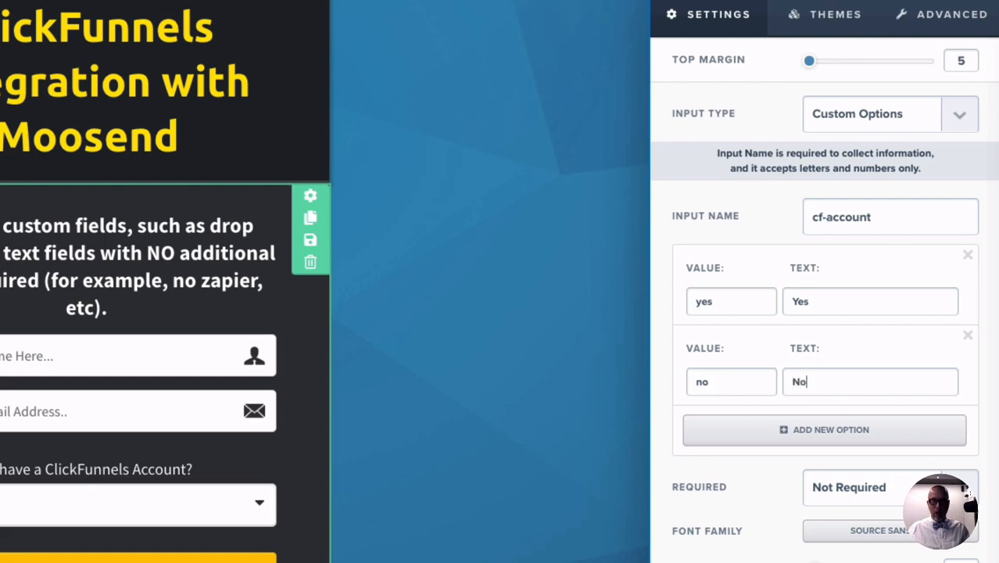
pyautogui.click(946, 488)
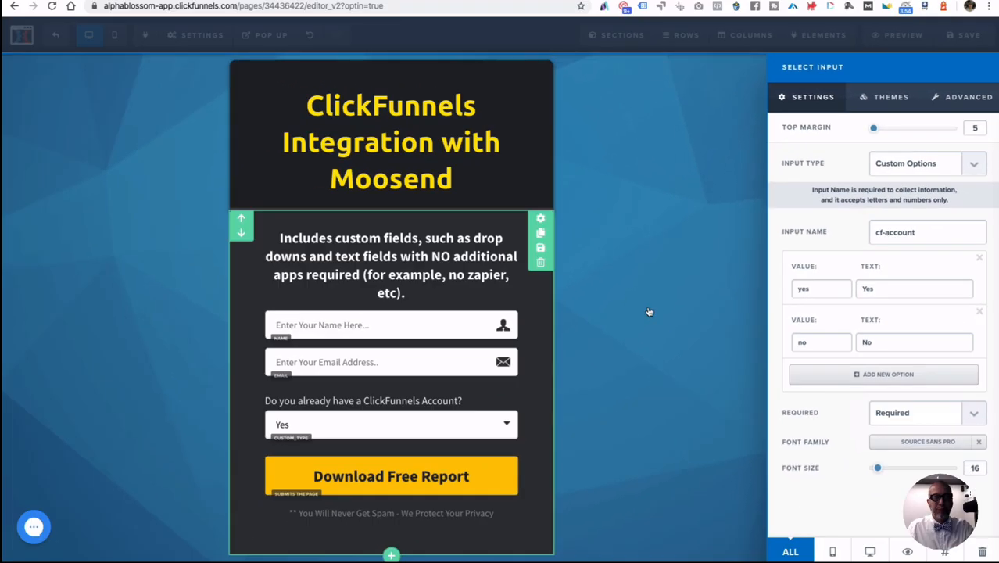
pyautogui.click(592, 321)
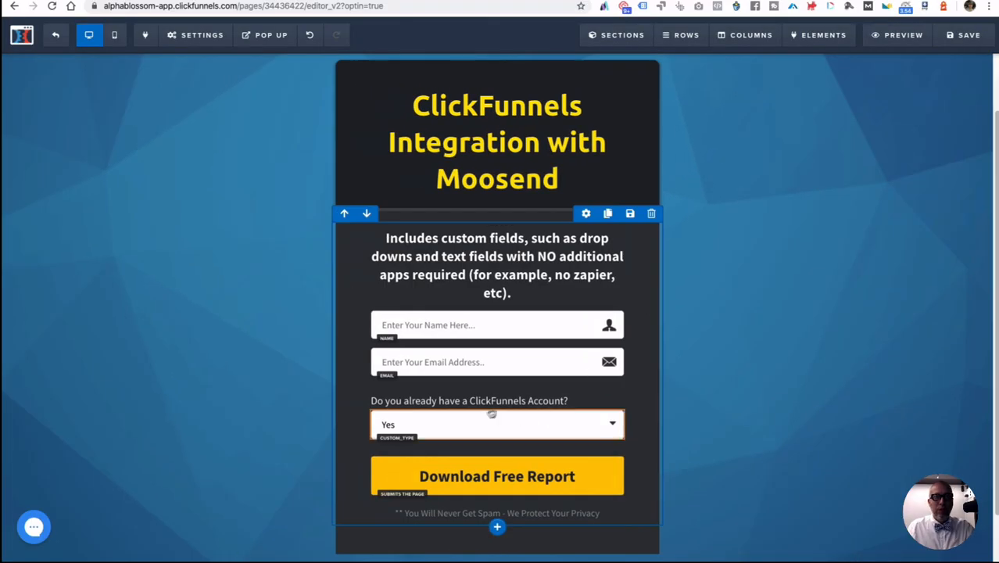
# - Clone the account question below the select box and reword the copy as "What's your biggest challenge using ClickFunnels?"
pyautogui.click(591, 386)
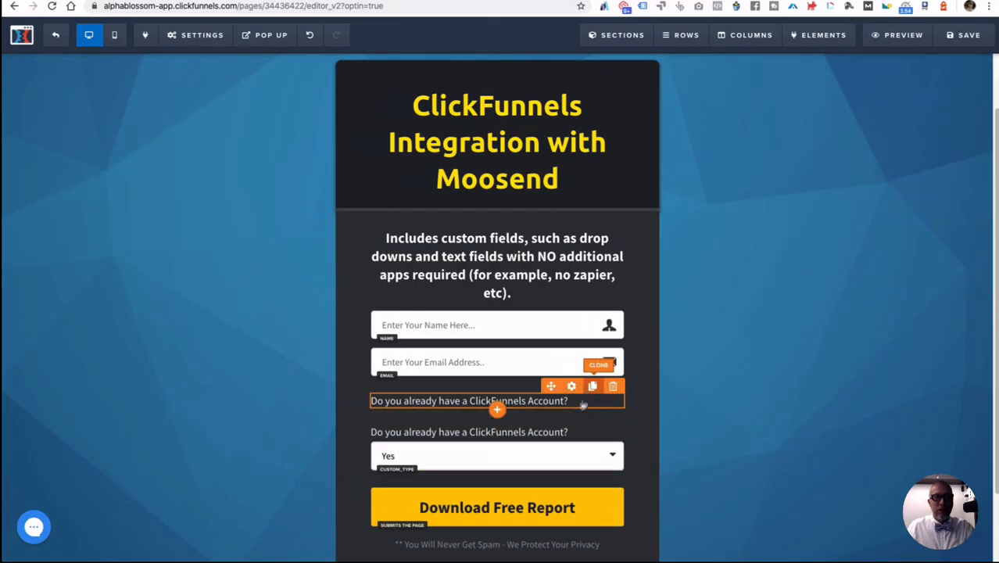
pyautogui.moveTo(553, 463); pyautogui.dragTo(552, 475)
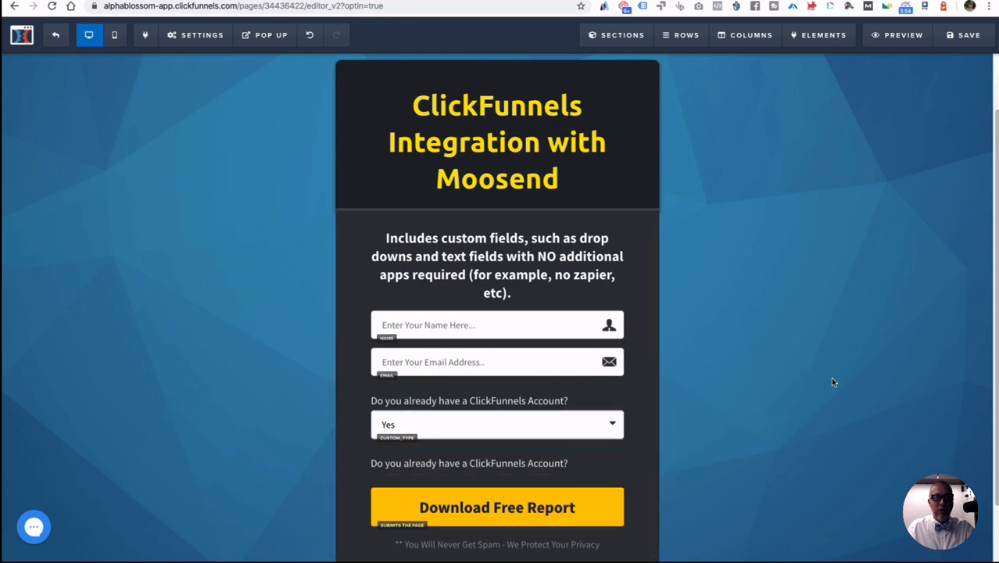
pyautogui.press('super+Tab')
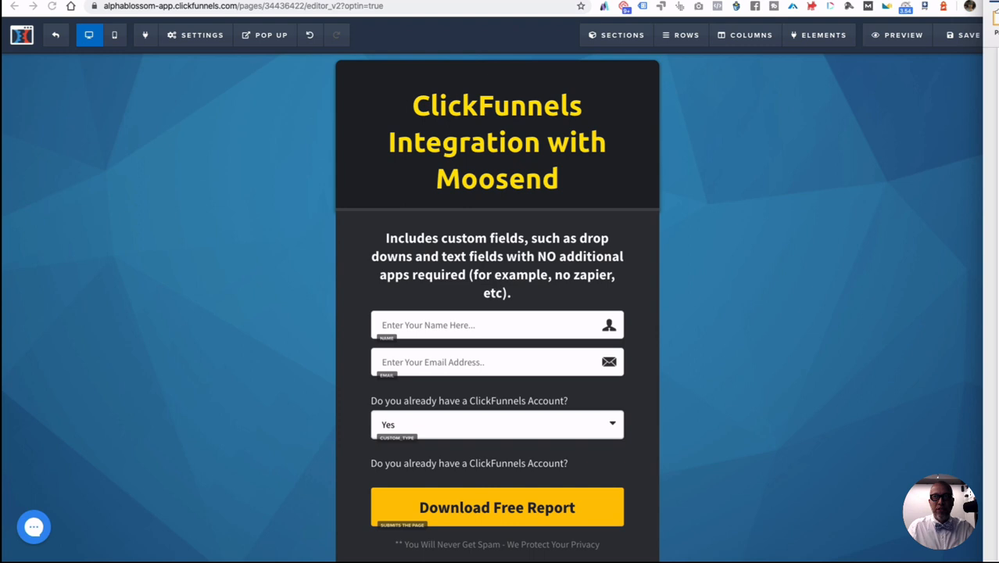
pyautogui.click(550, 466)
pyautogui.click(567, 462)
pyautogui.moveTo(568, 462); pyautogui.dragTo(371, 463)
pyautogui.write("What's your biggest challenge using ClickFunnels?")
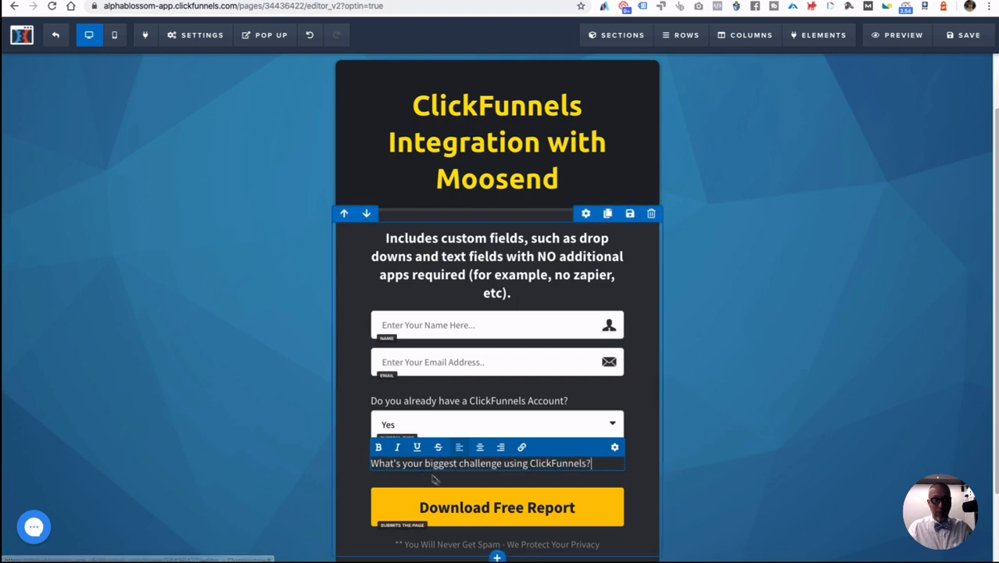
# - Add a text area form element directly below the biggest challenge question
pyautogui.click(498, 472)
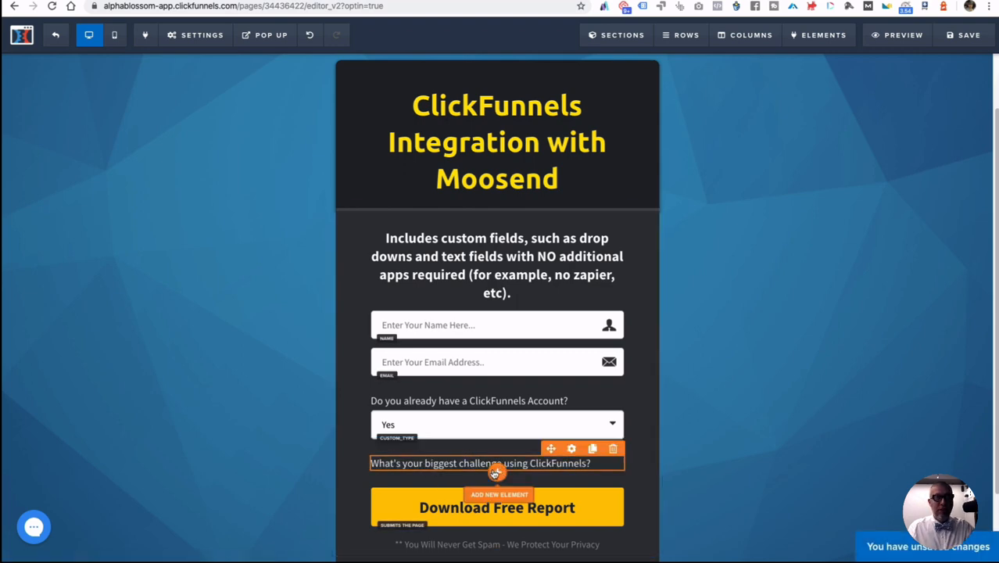
pyautogui.click(495, 473)
pyautogui.scroll(-5, 830, 354)
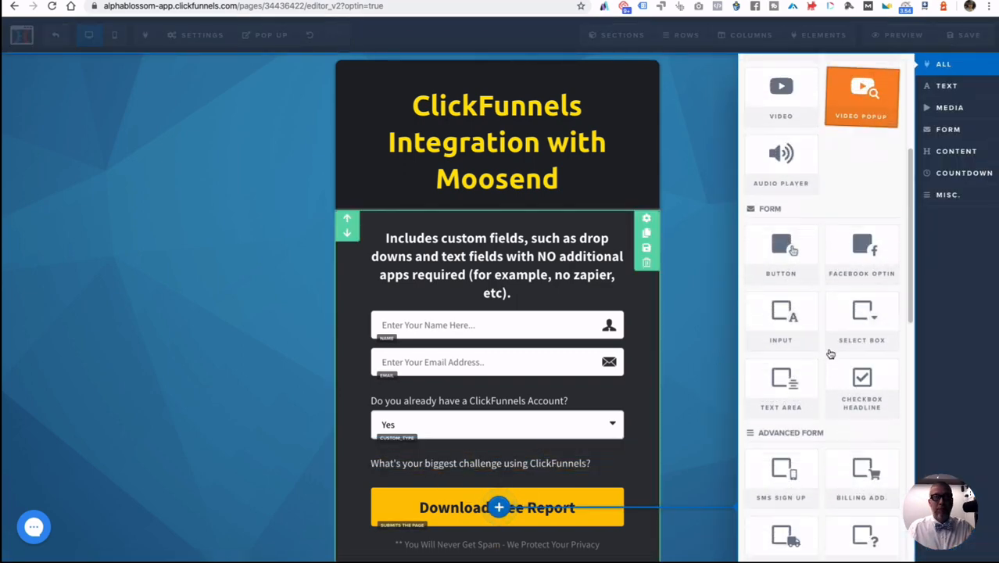
pyautogui.click(779, 392)
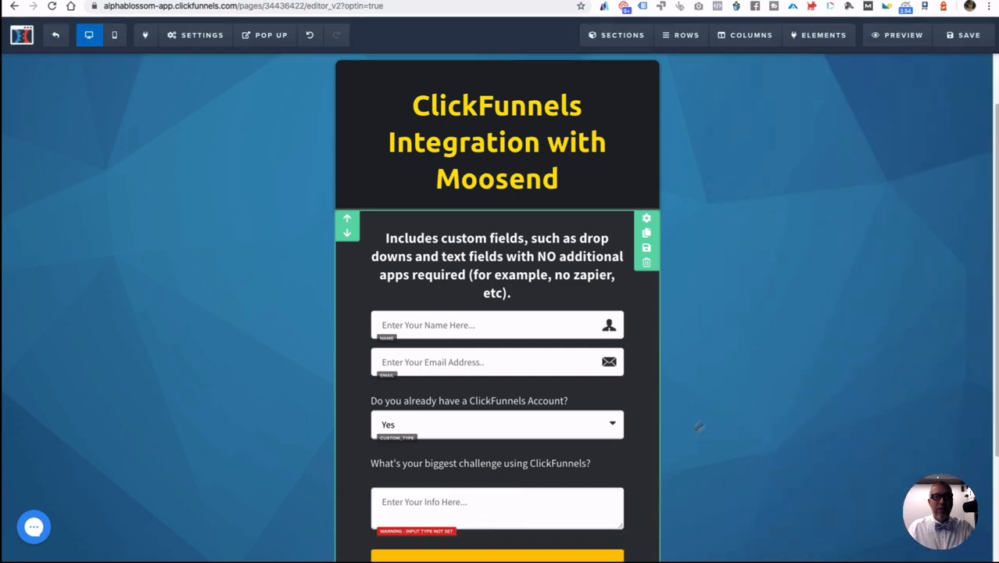
# - Give the text area a top margin of 5 and the custom type cf-big-challenge, and make it required
pyautogui.click(553, 505)
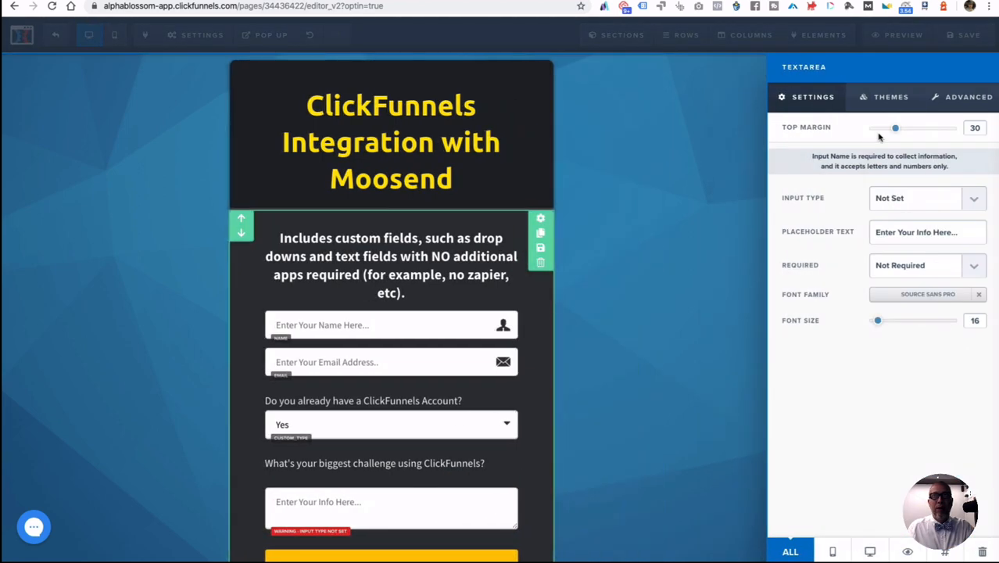
pyautogui.moveTo(895, 129); pyautogui.dragTo(873, 130)
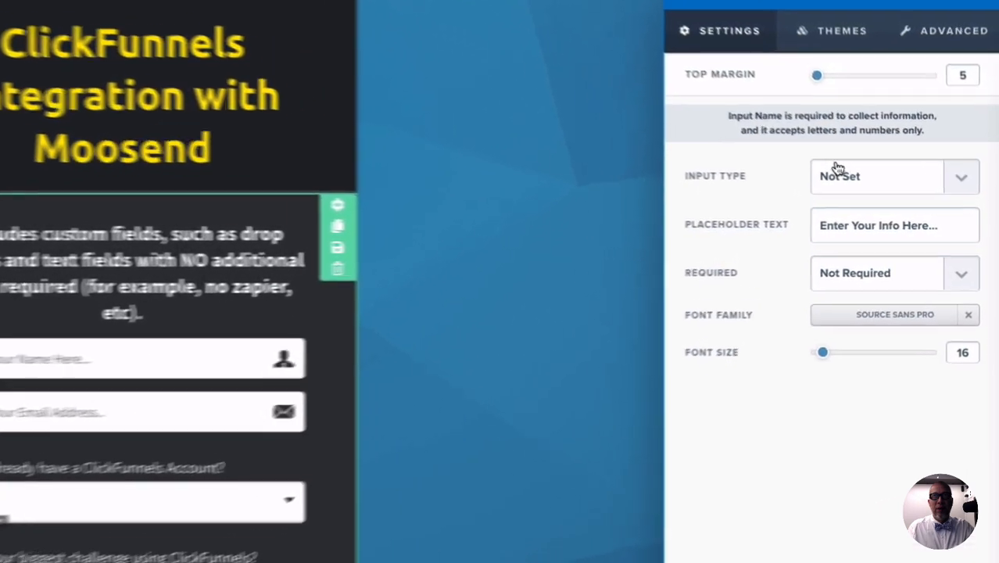
pyautogui.click(889, 191)
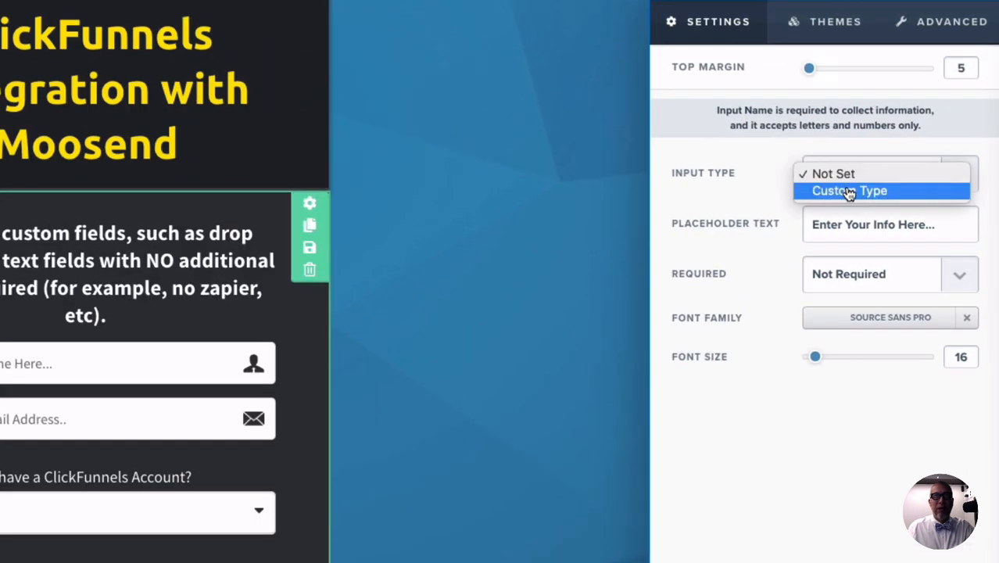
pyautogui.click(849, 192)
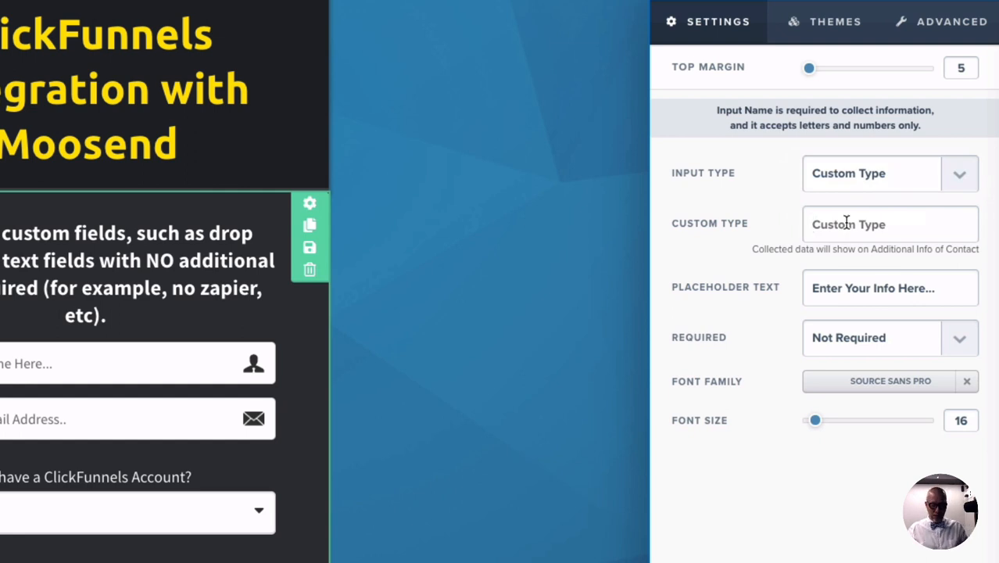
pyautogui.write('cf-big-challenge')
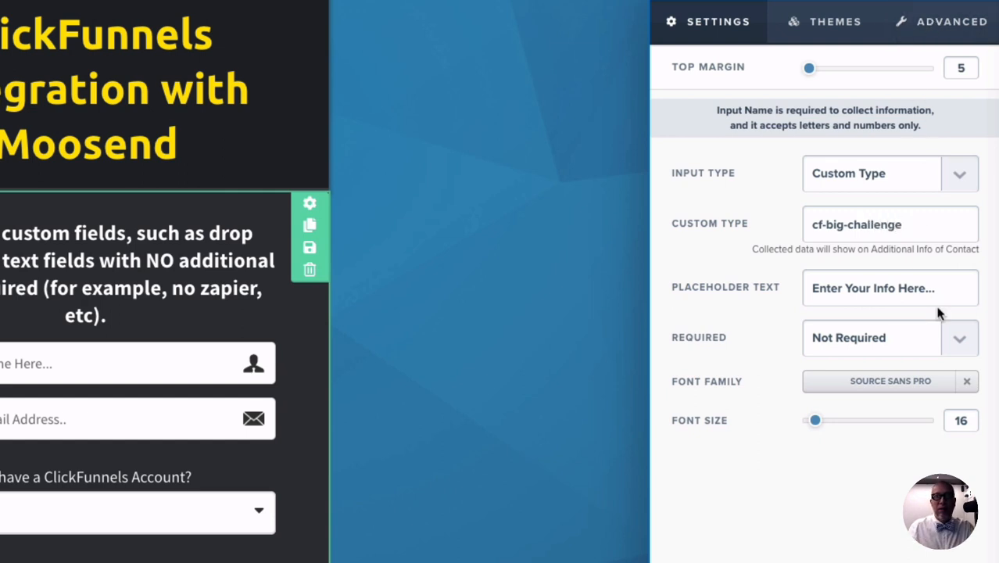
pyautogui.click(951, 340)
pyautogui.click(929, 359)
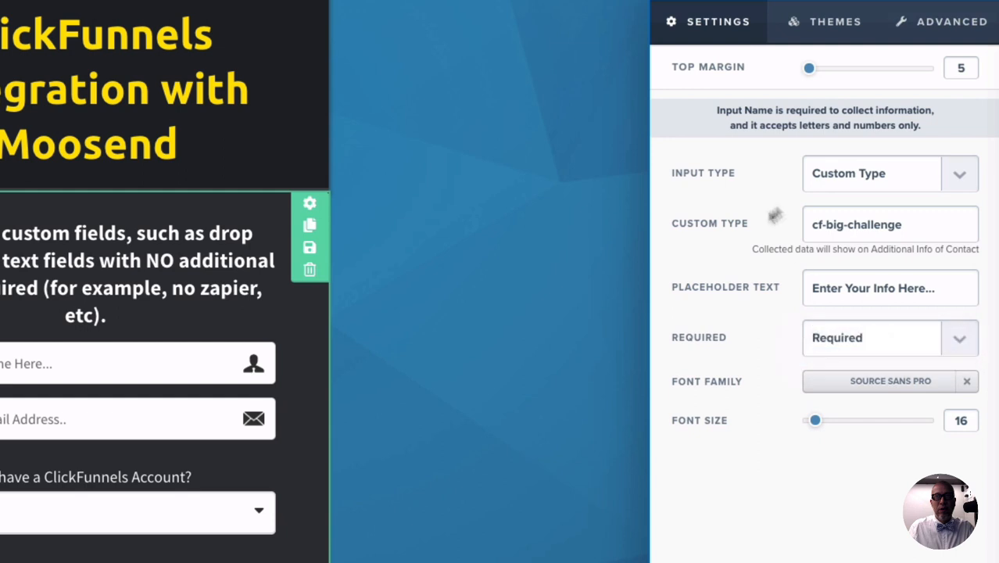
# - Set the text area's height to 150px
pyautogui.click(926, 24)
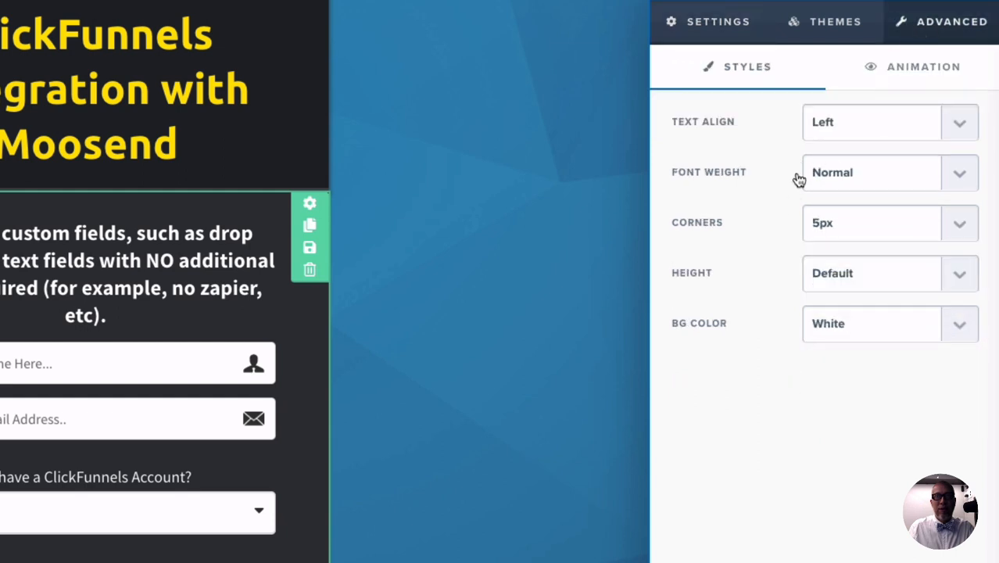
pyautogui.click(954, 274)
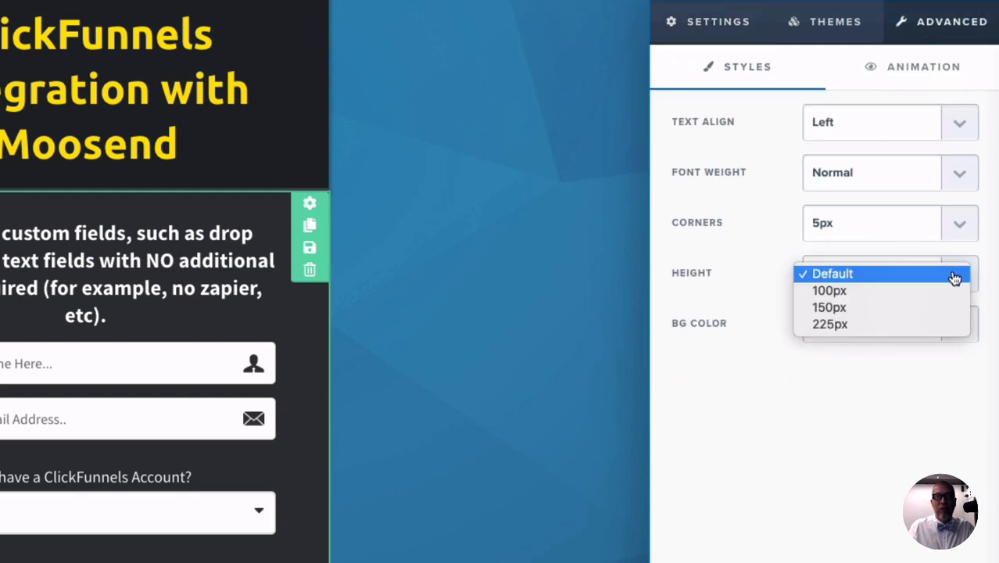
pyautogui.click(847, 308)
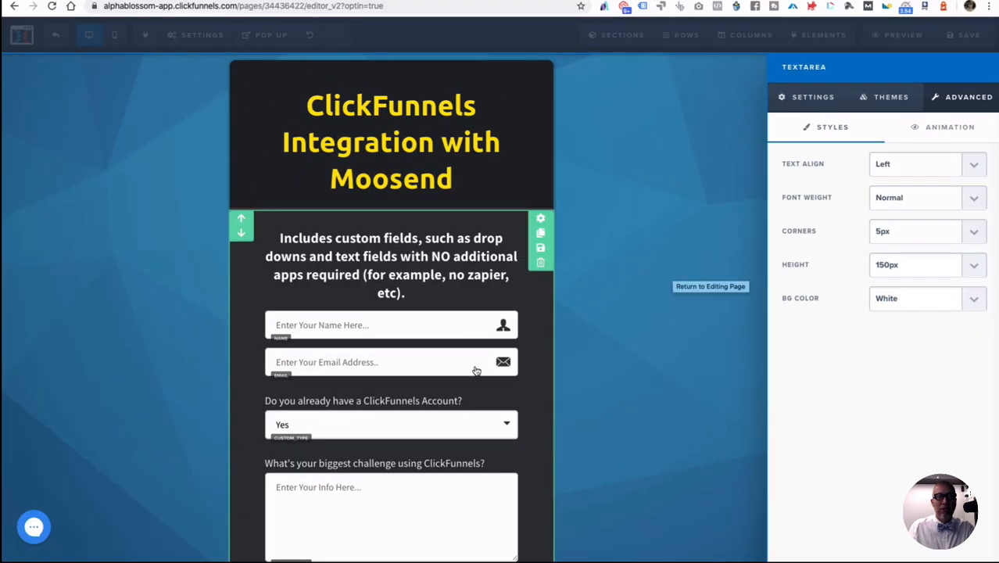
pyautogui.click(634, 323)
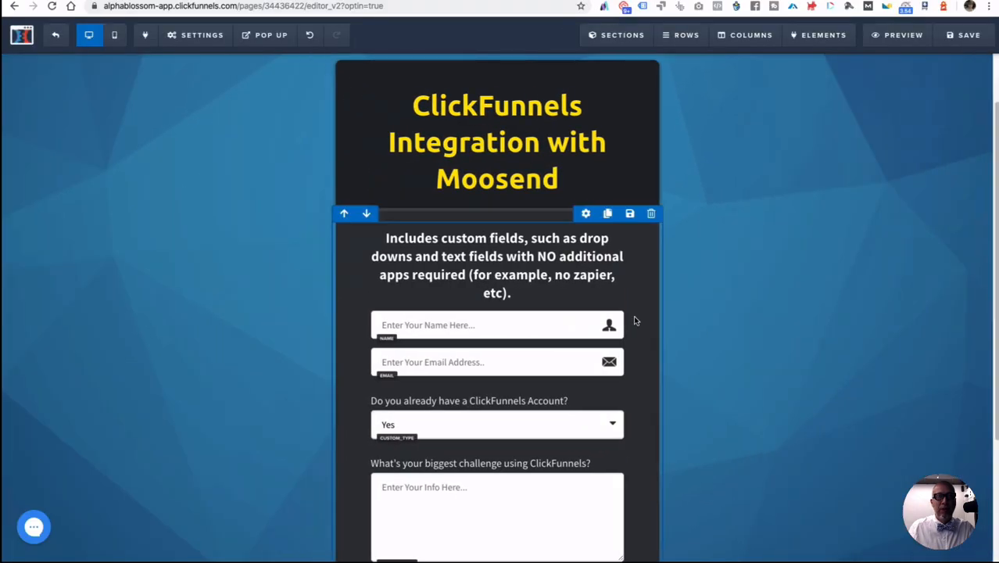
# - Check the action assigned to the Download Free Report button and save the page
pyautogui.scroll(-5, 635, 317)
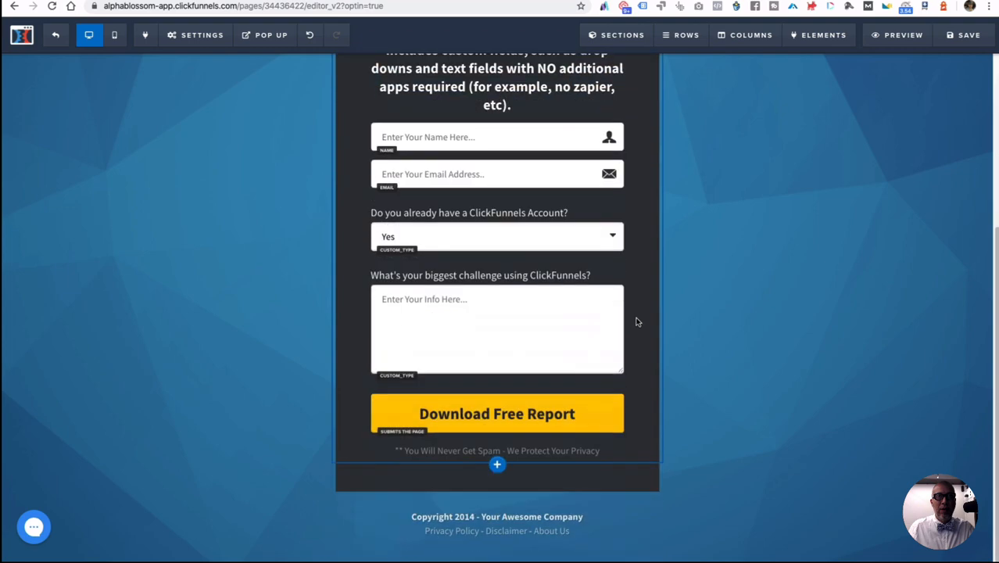
pyautogui.click(499, 413)
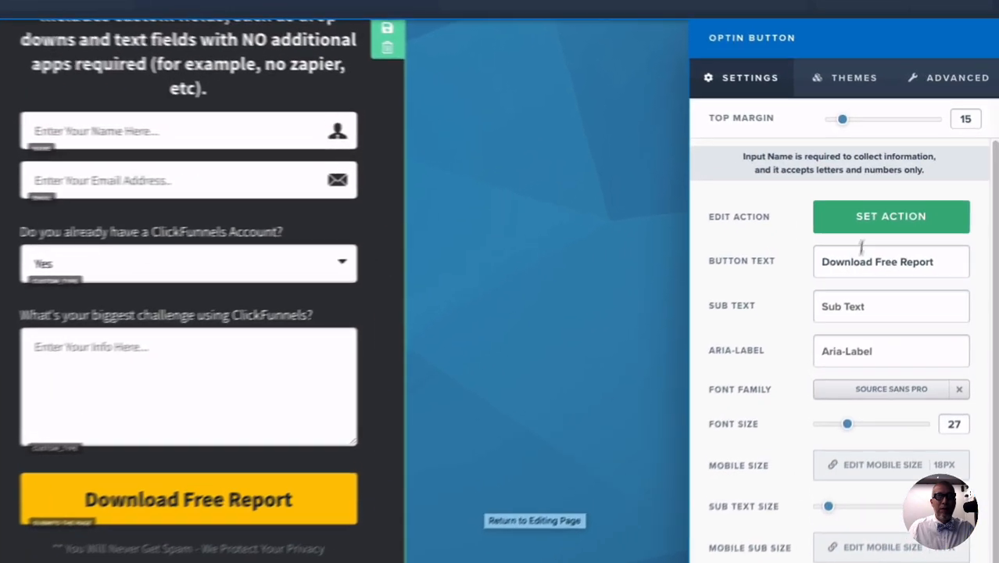
pyautogui.click(854, 216)
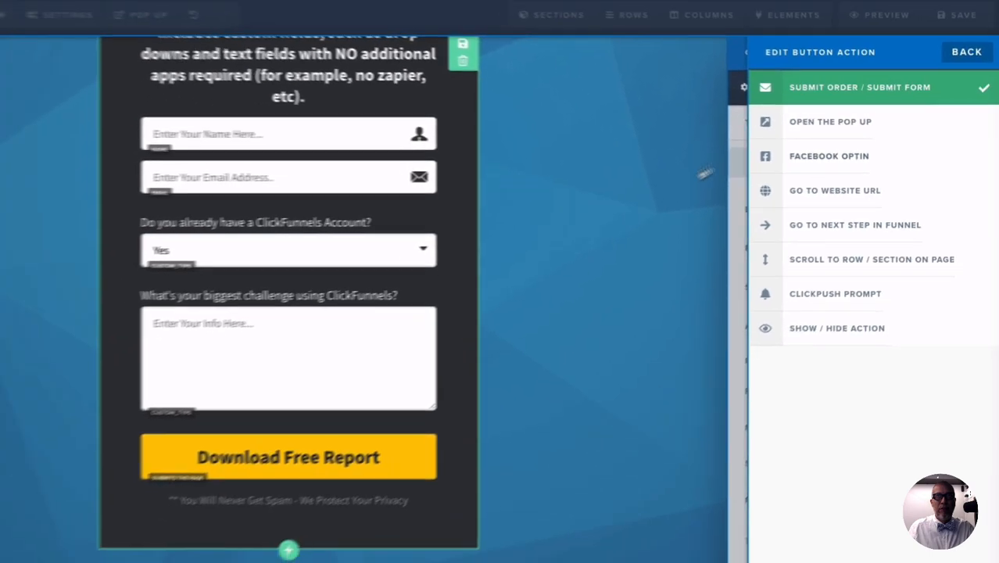
pyautogui.click(698, 183)
pyautogui.click(956, 17)
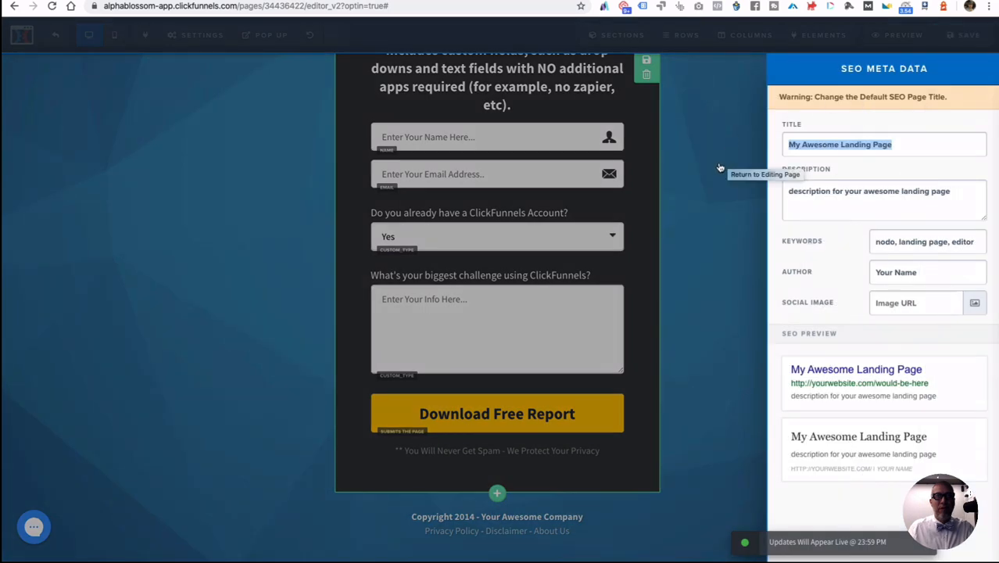
pyautogui.click(708, 205)
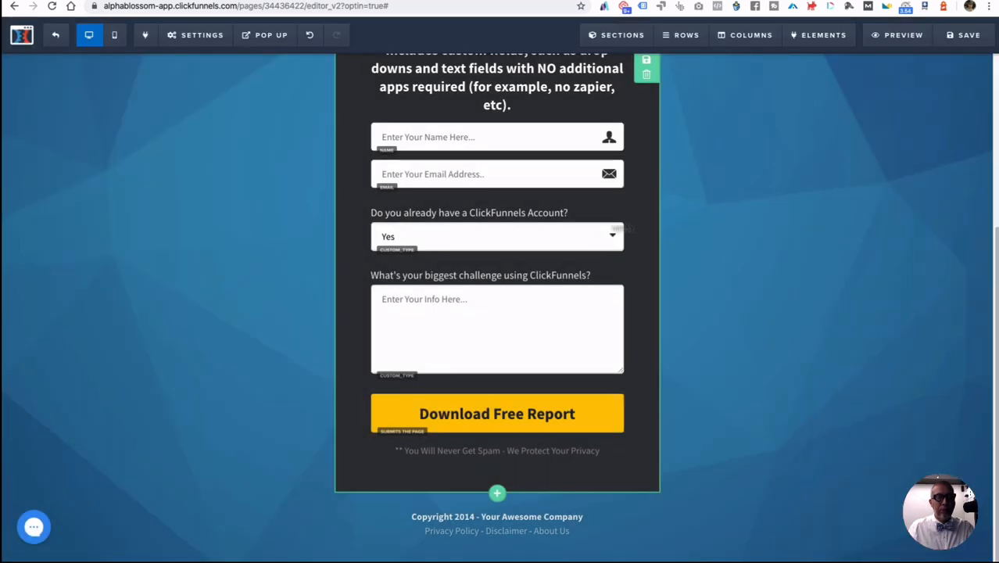
# - Switch to Moosend and create a new mailing list named CF Moosend Integration
pyautogui.scroll(2, 591, 233)
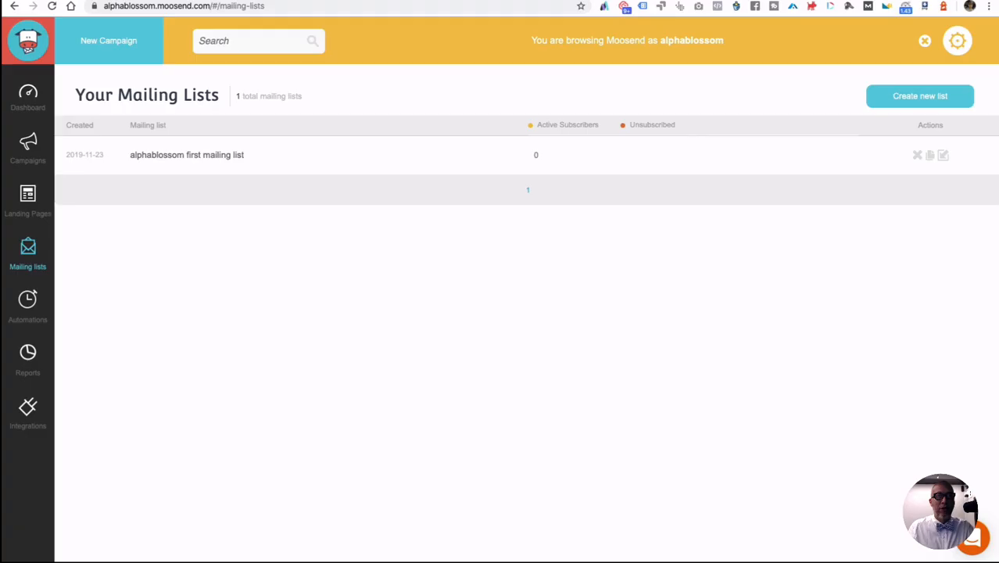
pyautogui.click(915, 97)
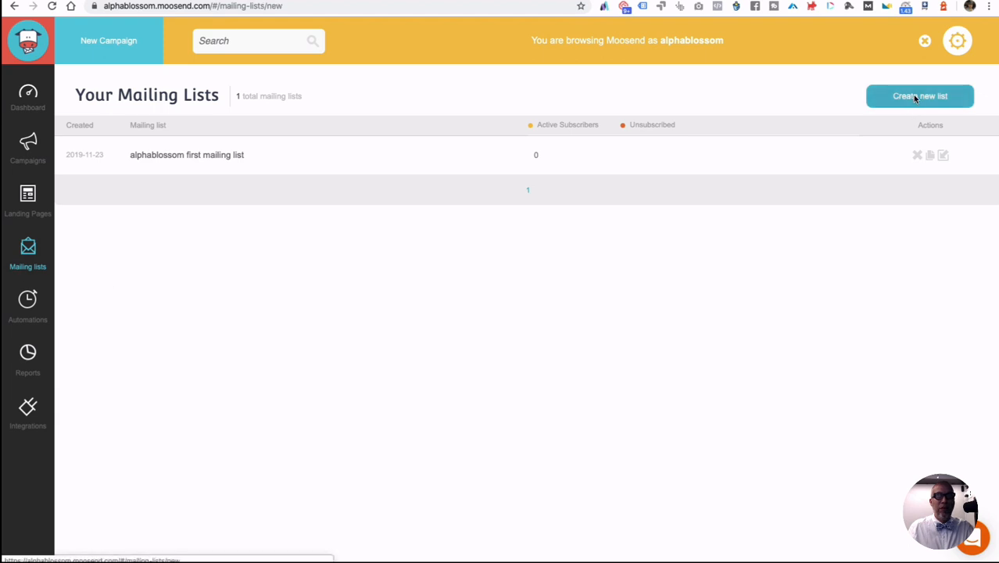
pyautogui.click(319, 155)
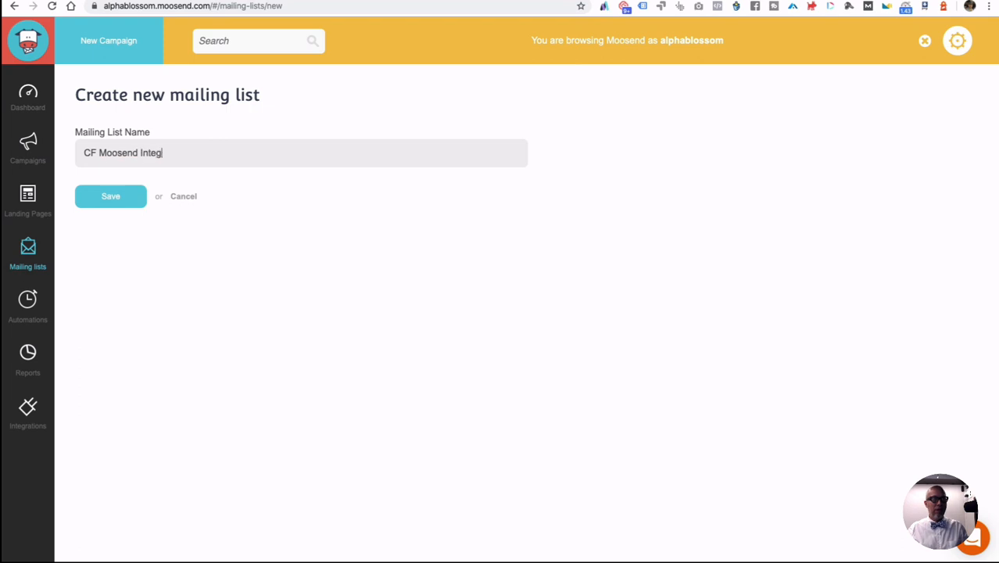
pyautogui.write('CF Moosend Integration')
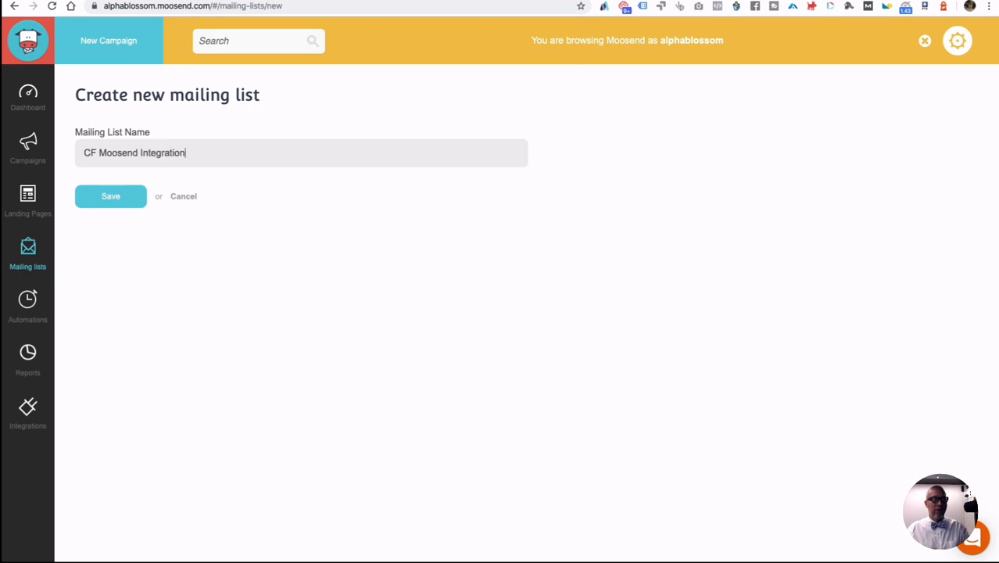
pyautogui.click(119, 197)
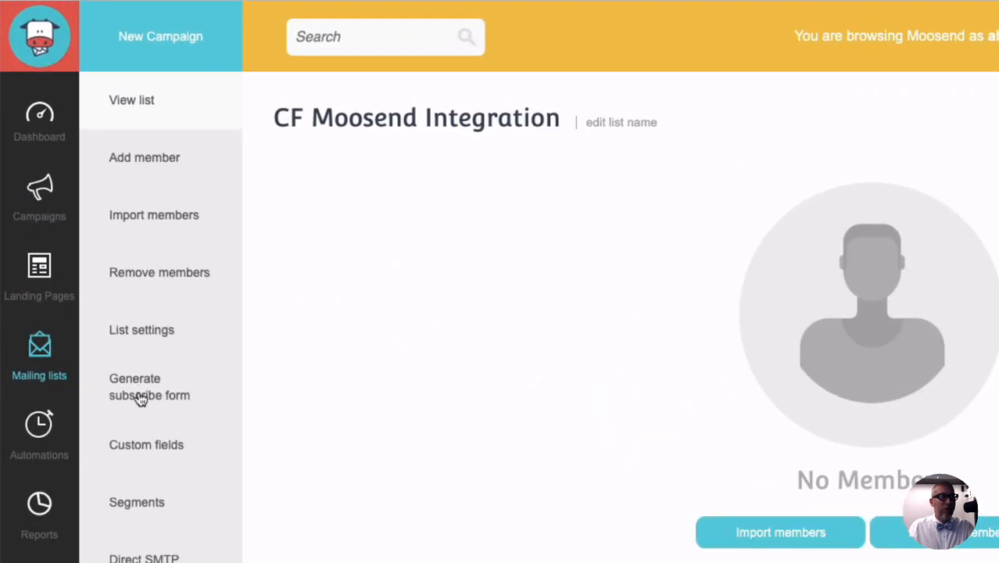
# - Add a new custom field to the mailing list and name it "Do you already have a ClickFunnels Account?"
pyautogui.click(143, 395)
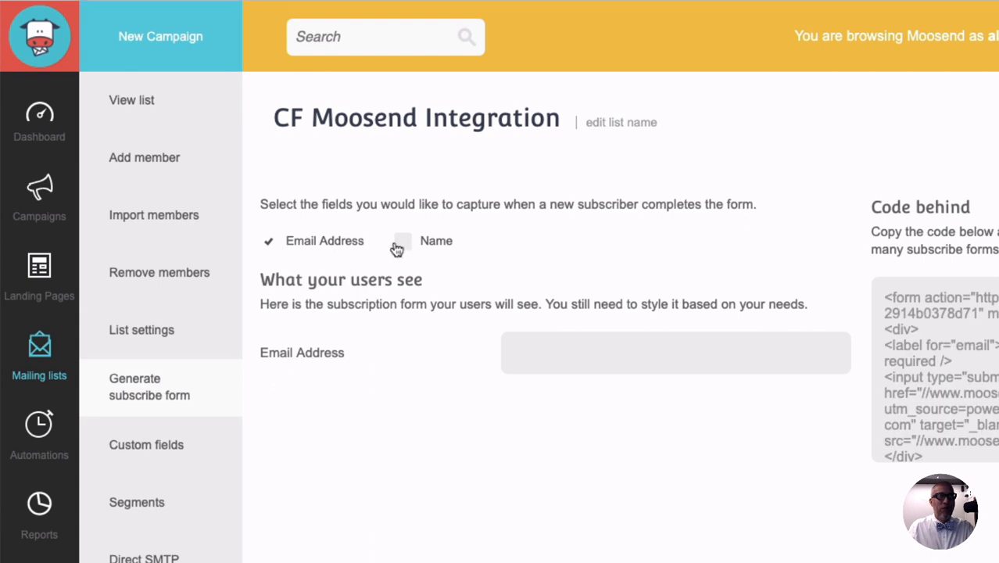
pyautogui.click(155, 450)
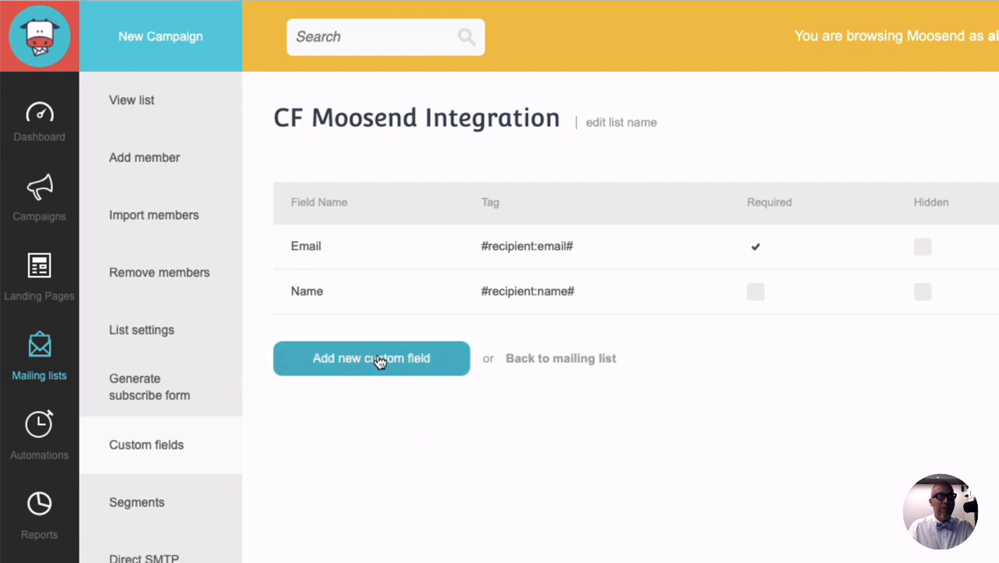
pyautogui.click(378, 359)
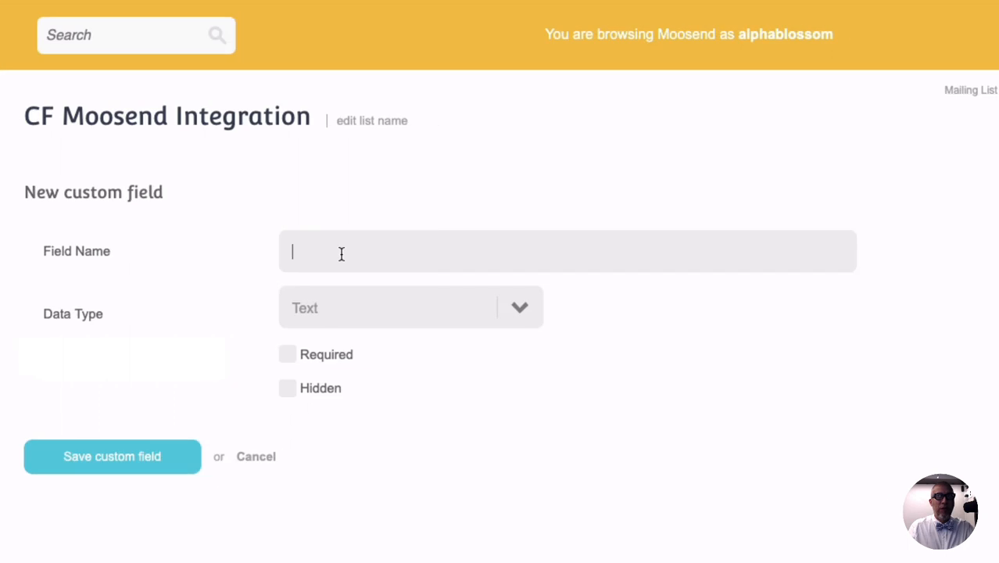
pyautogui.write('Do yo')
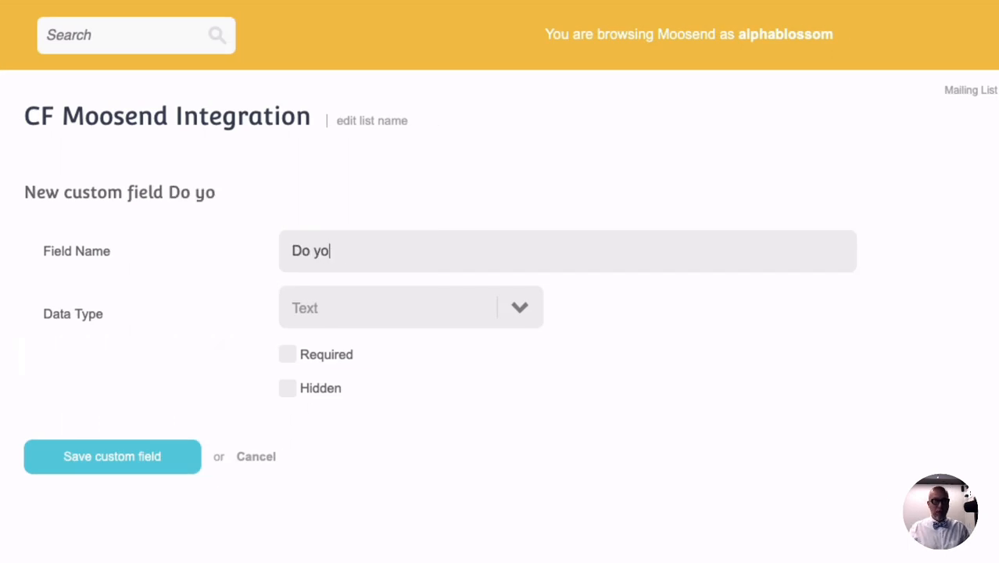
pyautogui.write('u already have a ')
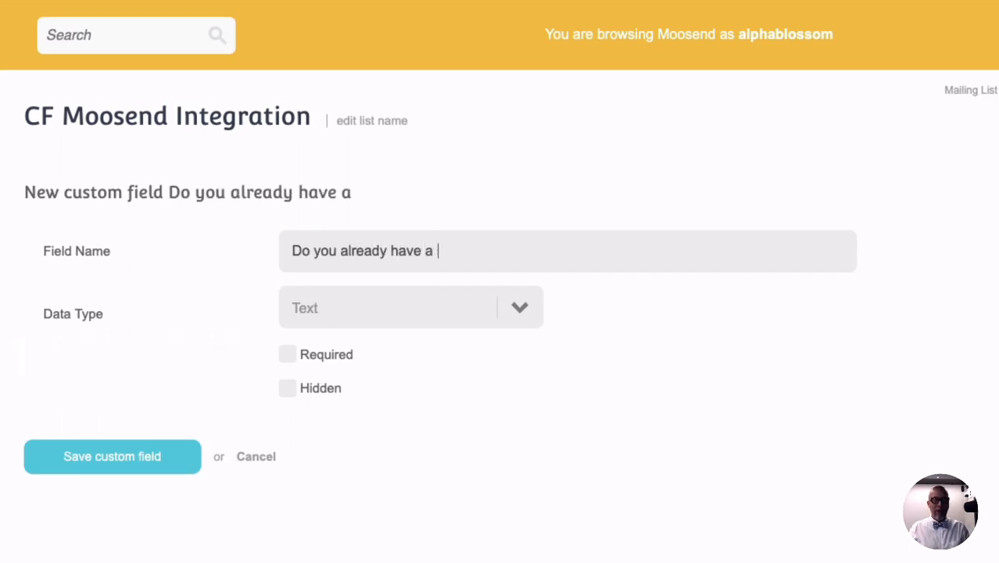
pyautogui.write('Click')
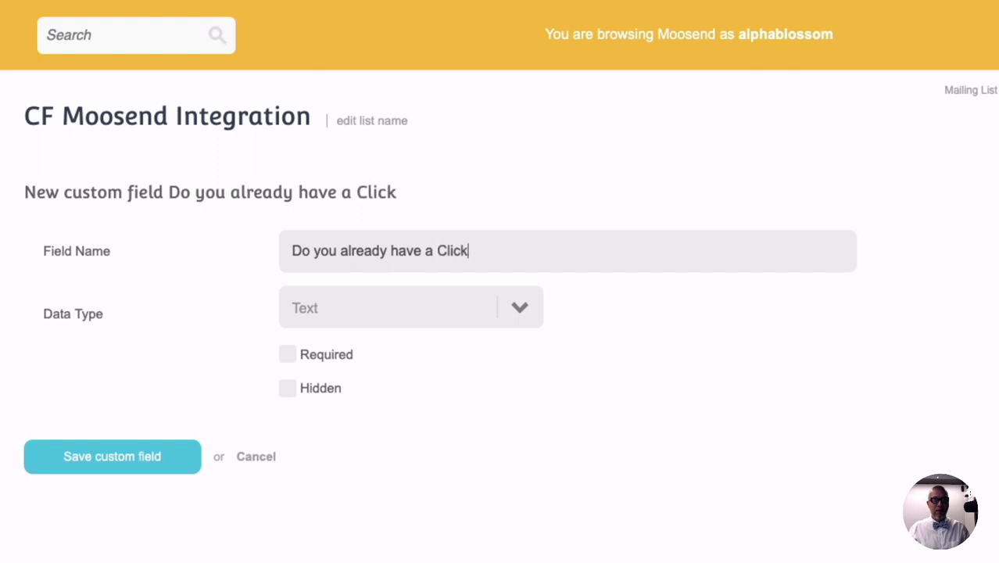
pyautogui.write('Funnesl Acco')
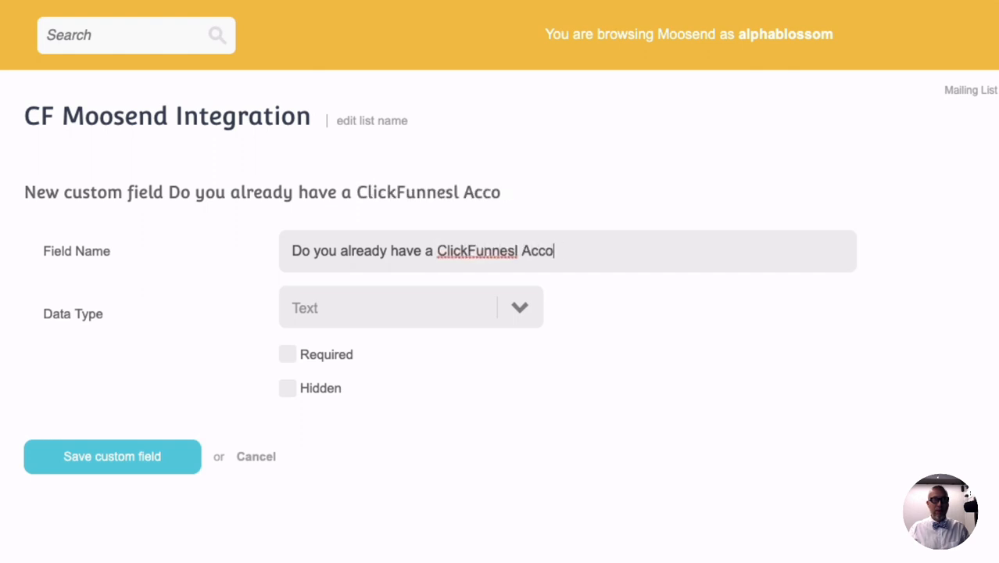
pyautogui.press('BackSpace')
pyautogui.press('BackSpace')
pyautogui.press('BackSpace')
pyautogui.press('BackSpace')
pyautogui.press('BackSpace')
pyautogui.press('BackSpace')
pyautogui.press('BackSpace')
pyautogui.write('ls Ac')
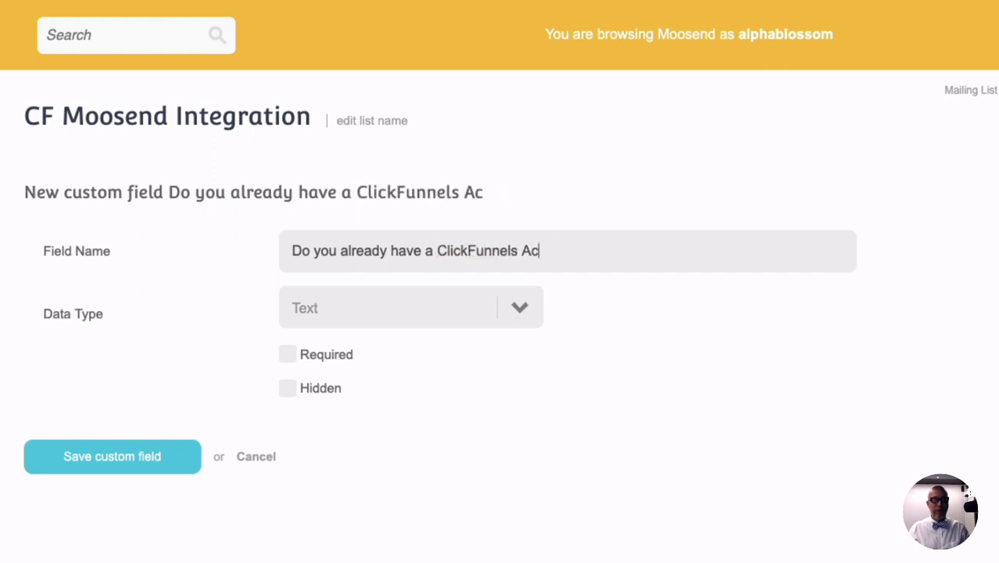
pyautogui.write('count?')
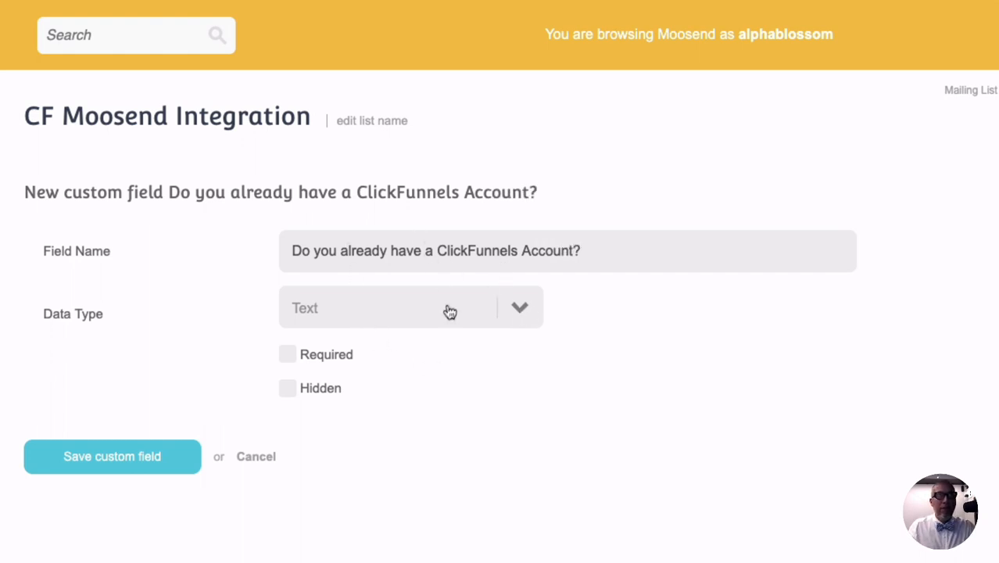
# - Choose Text as the ClickFunnels account field's data type and save the custom field
pyautogui.click(521, 314)
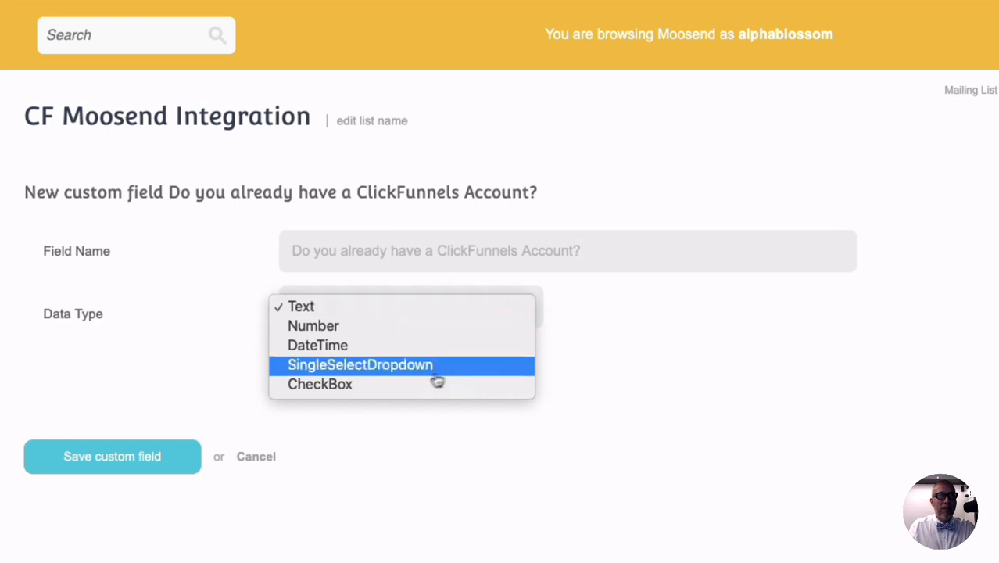
pyautogui.click(318, 311)
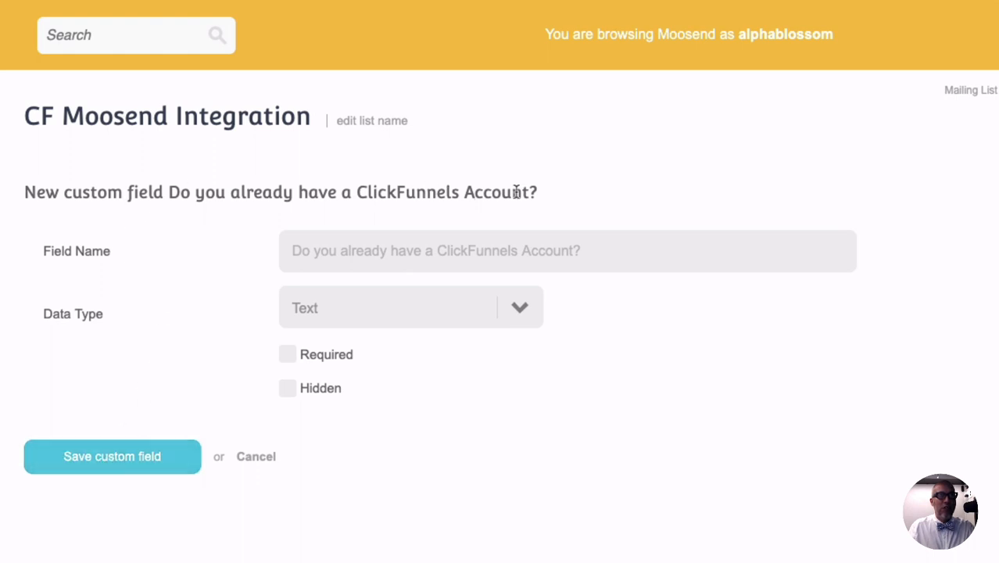
pyautogui.click(160, 469)
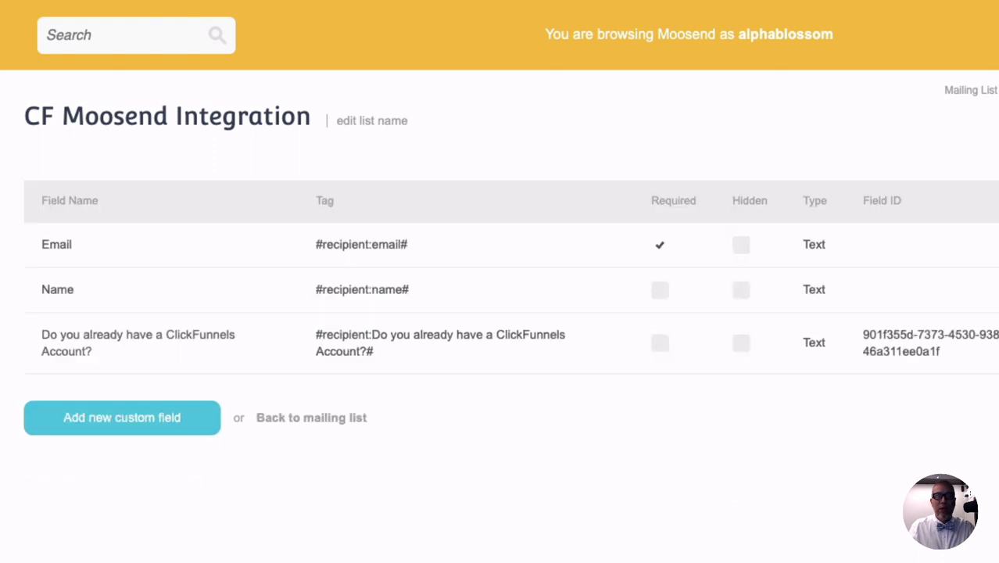
# - Add and save another text custom field named "What is your biggest challenge using ClickFunnels?"
pyautogui.click(125, 429)
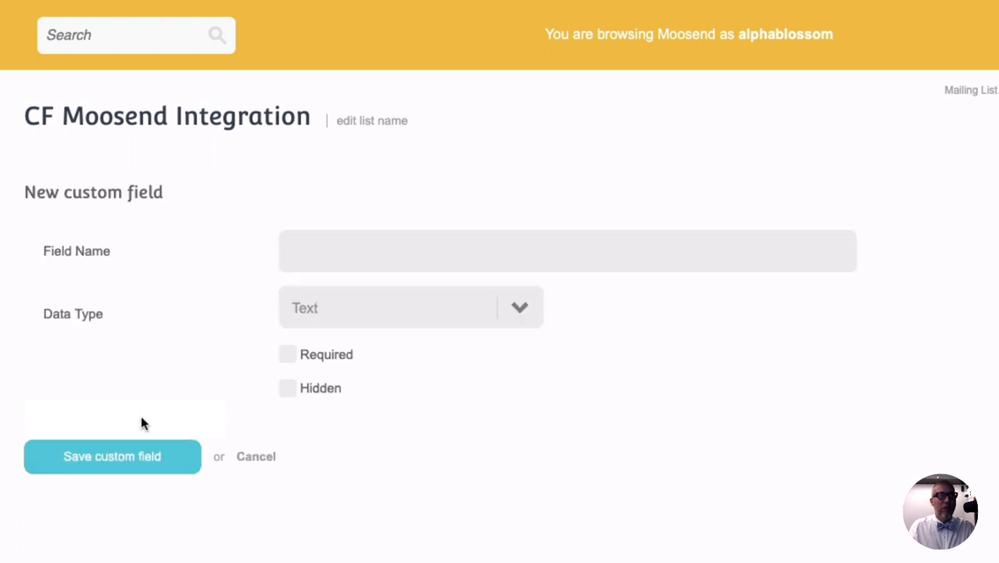
pyautogui.click(430, 253)
pyautogui.write("What's your biggest challenge using ClickFunnels?")
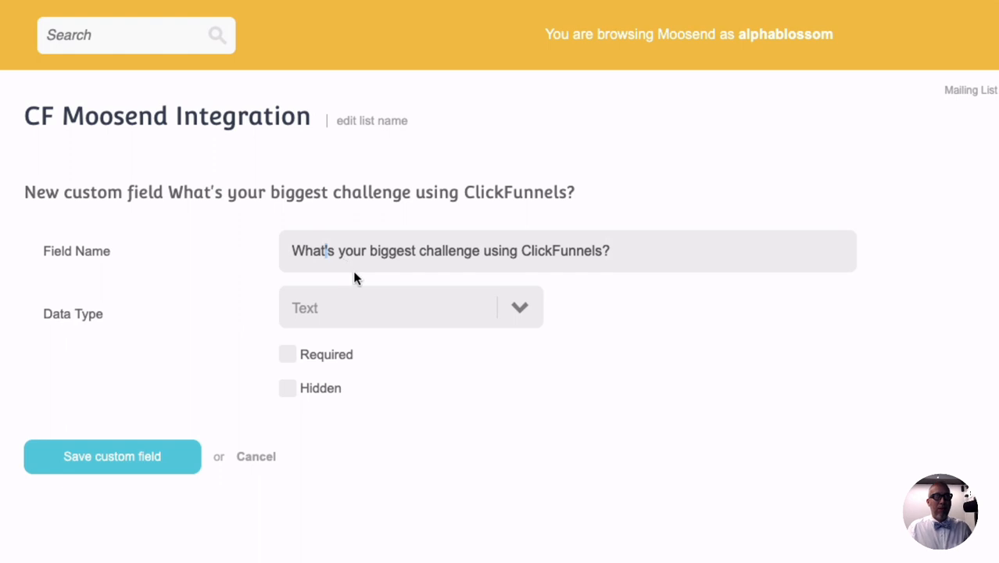
pyautogui.write('is')
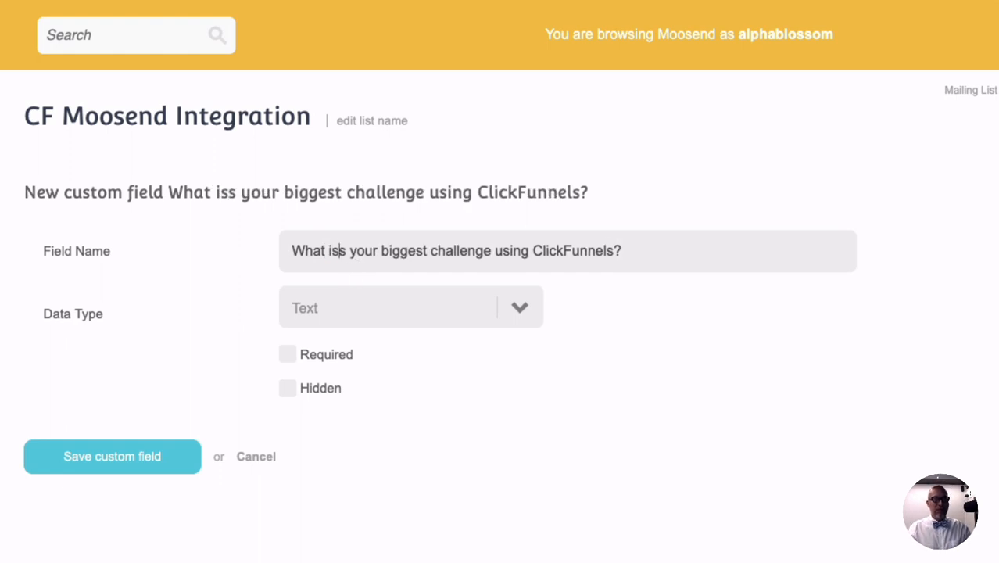
pyautogui.press('Delete')
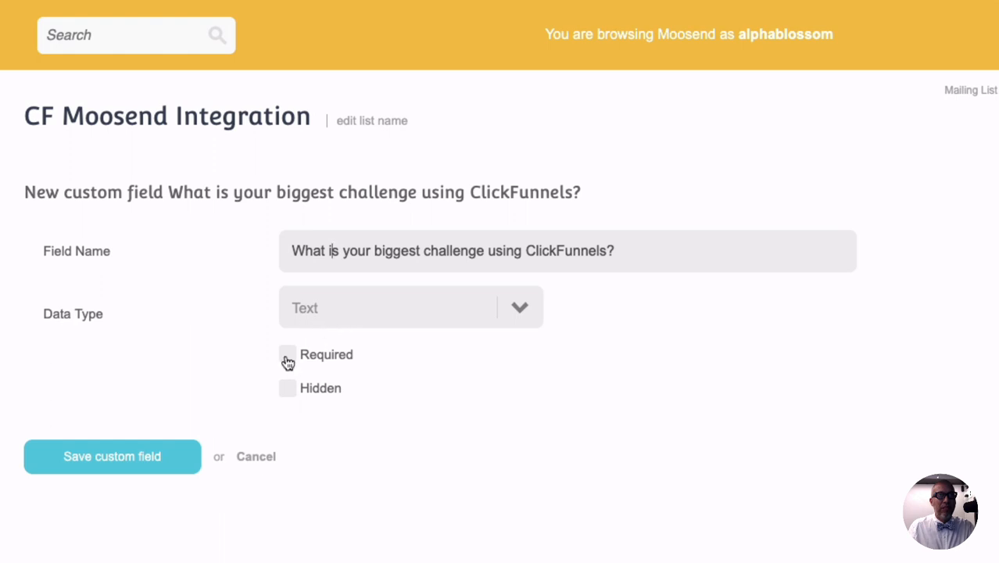
pyautogui.click(141, 469)
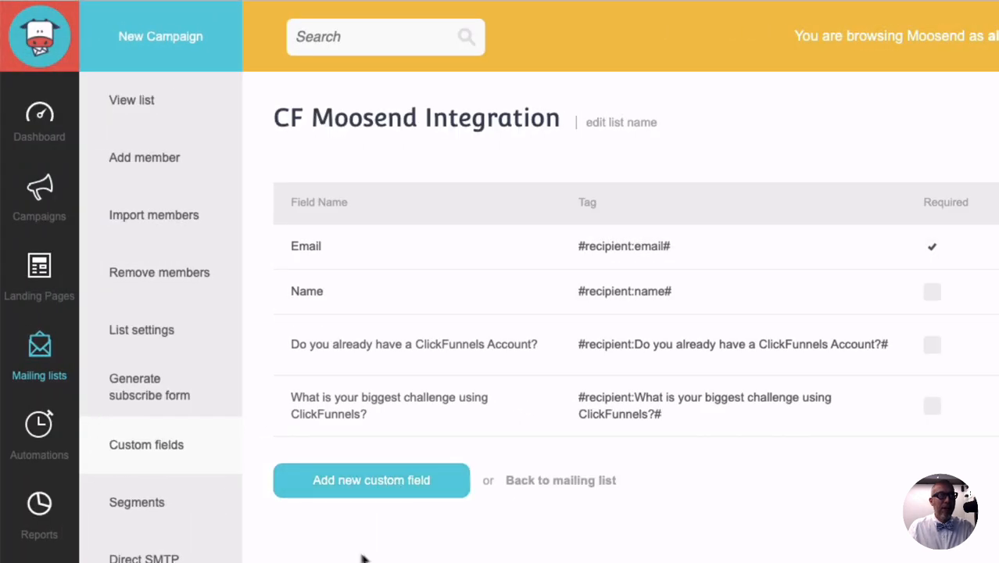
# - Generate a subscribe form that captures Name and both custom ClickFunnels questions in addition to the email address
pyautogui.click(141, 387)
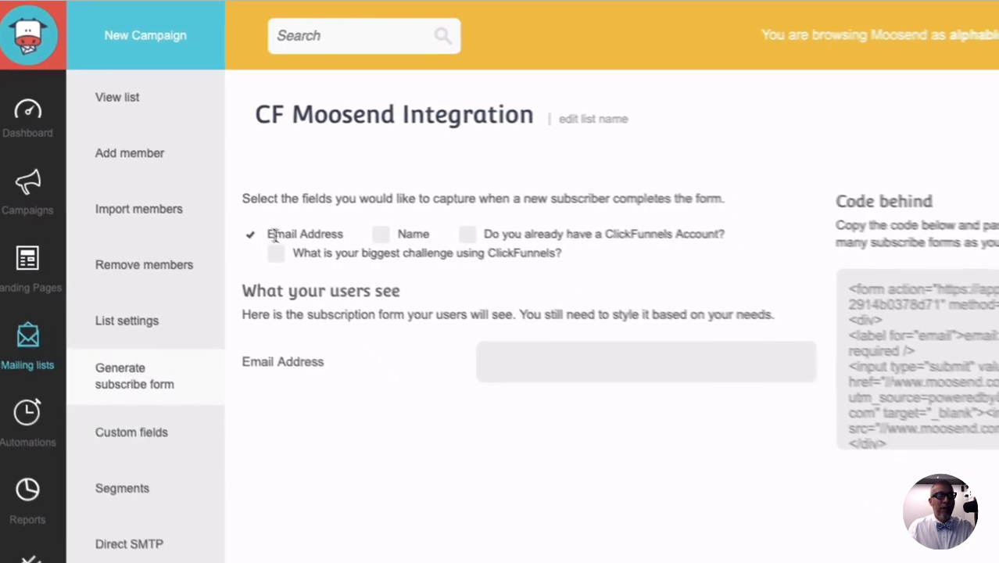
pyautogui.click(270, 200)
pyautogui.click(341, 202)
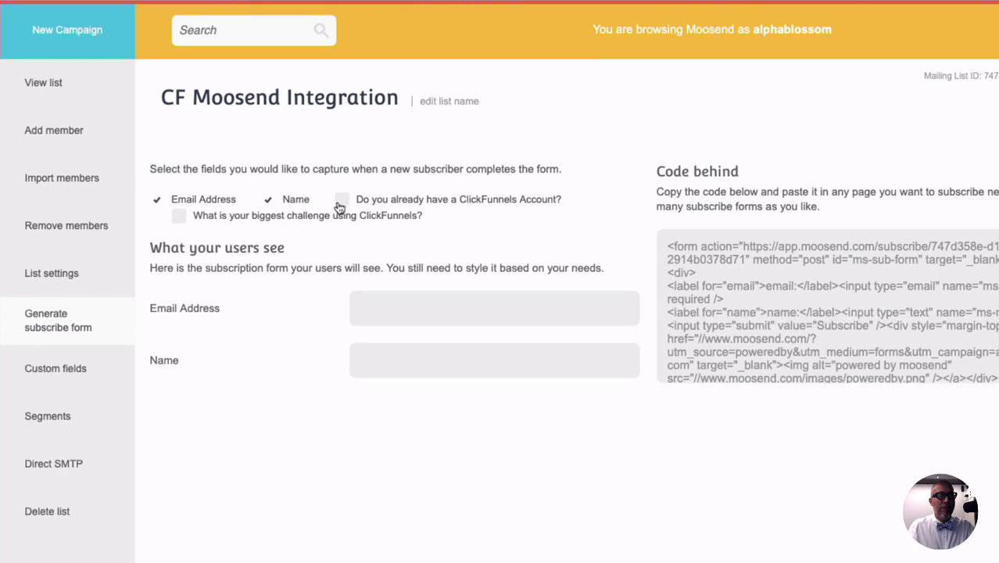
pyautogui.click(178, 219)
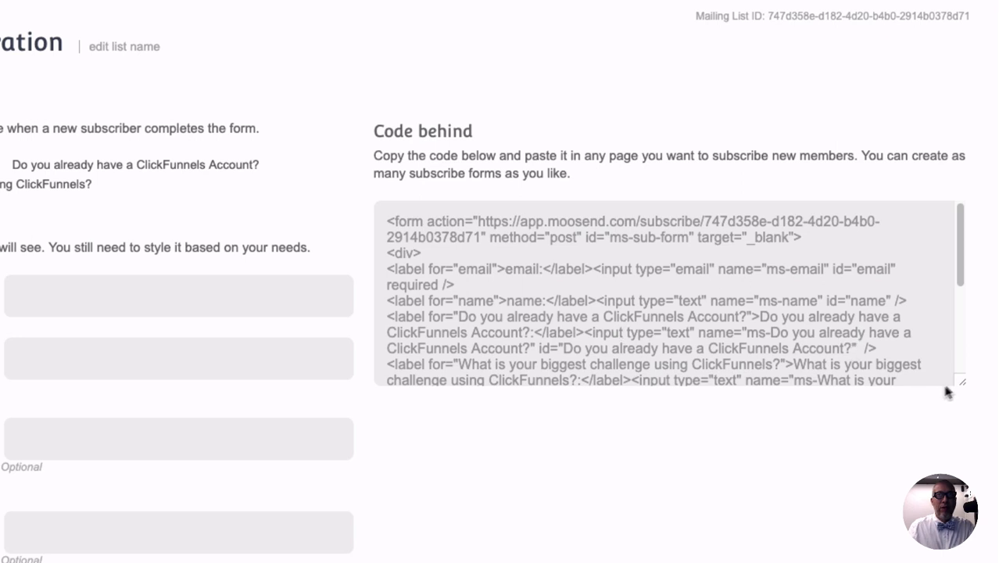
# - Remove the target="_blank" attribute from the opening form tag and copy the entire subscribe form code
pyautogui.moveTo(961, 382); pyautogui.dragTo(958, 562)
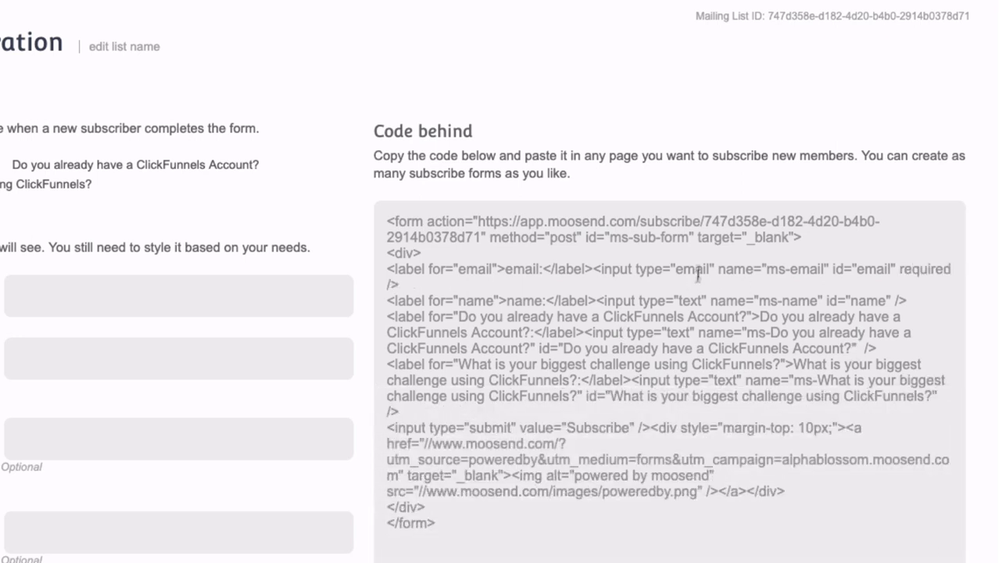
pyautogui.moveTo(697, 239); pyautogui.dragTo(774, 243)
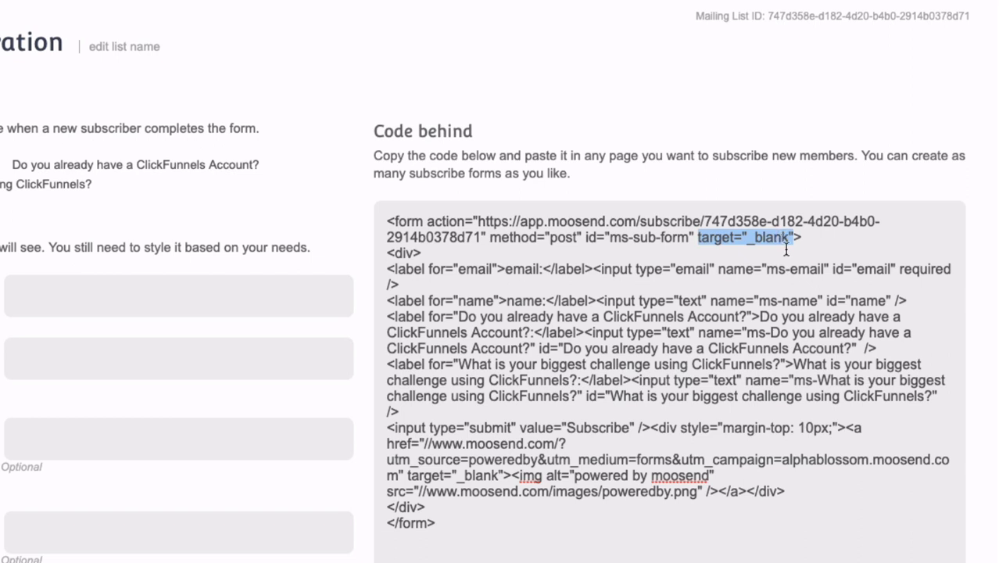
pyautogui.press('BackSpace')
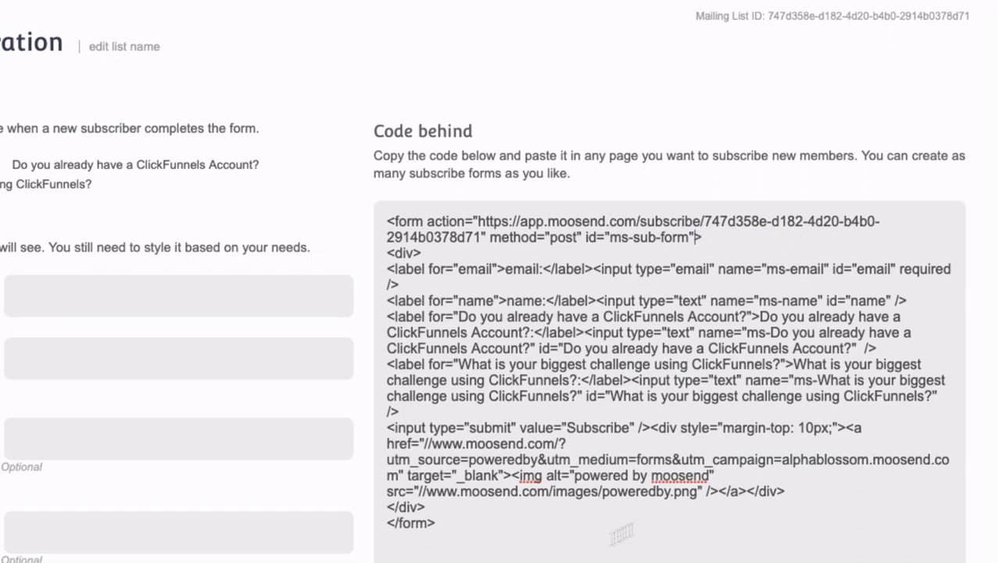
pyautogui.moveTo(437, 525); pyautogui.dragTo(372, 225)
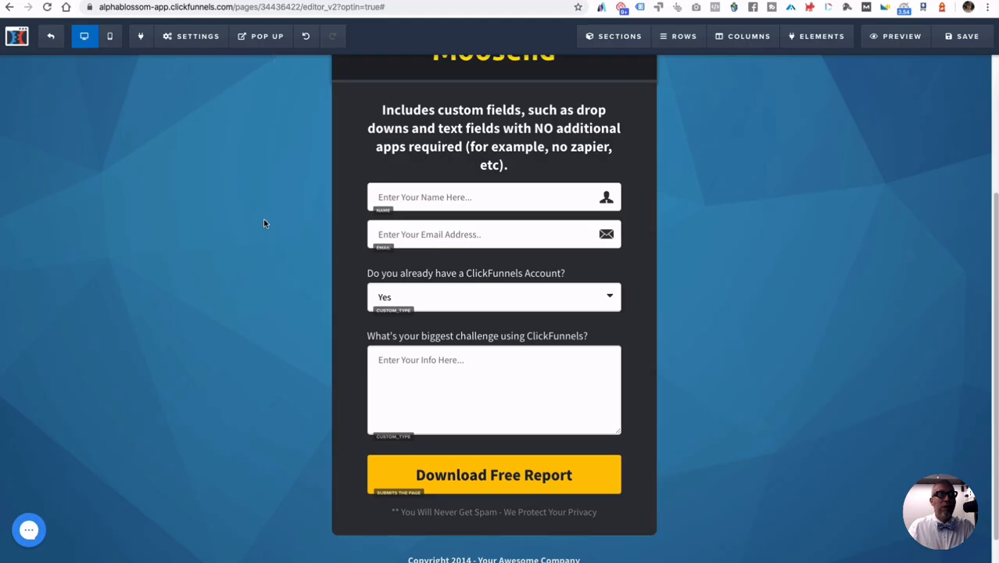
# - Switch to the ClickFunnels page editor and set the email integration to HTML Form Integration with the Integrate Existing Form action
pyautogui.click(197, 39)
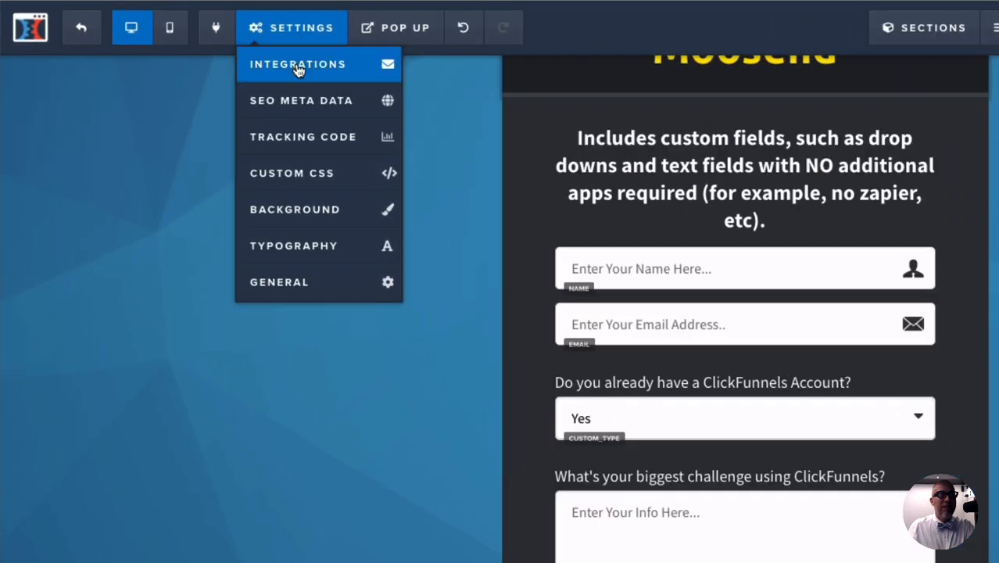
pyautogui.click(297, 66)
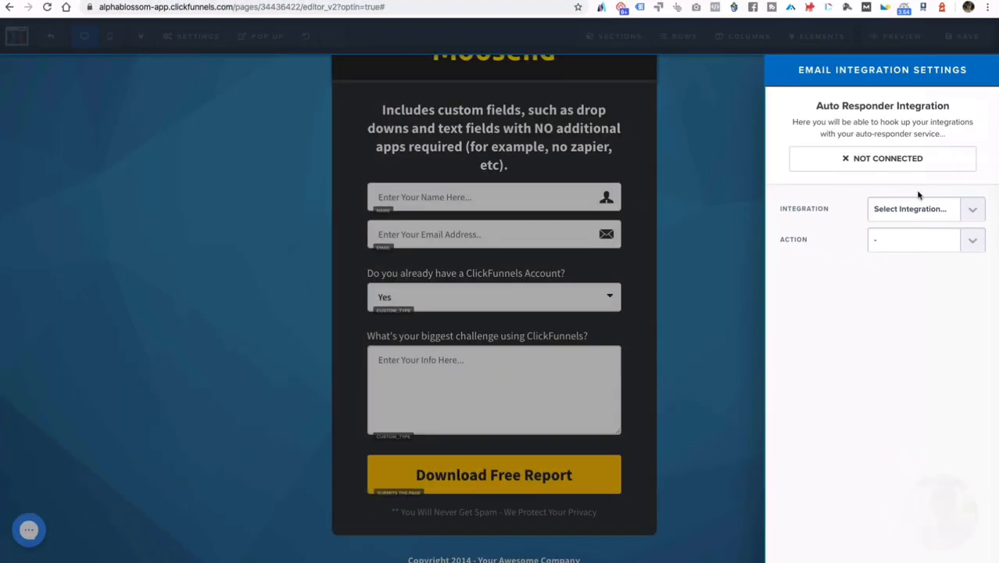
pyautogui.click(964, 214)
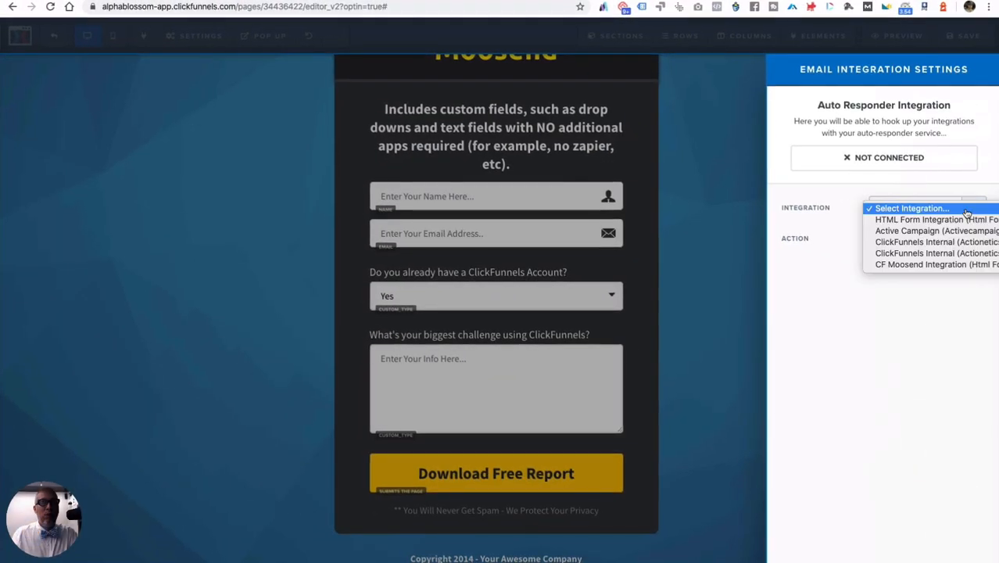
pyautogui.click(917, 222)
pyautogui.click(969, 242)
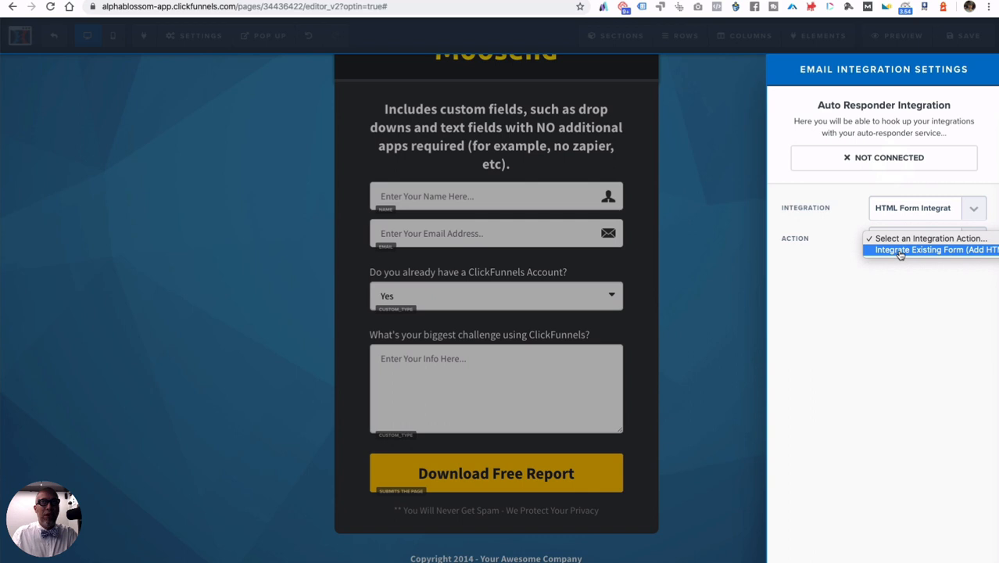
pyautogui.click(900, 252)
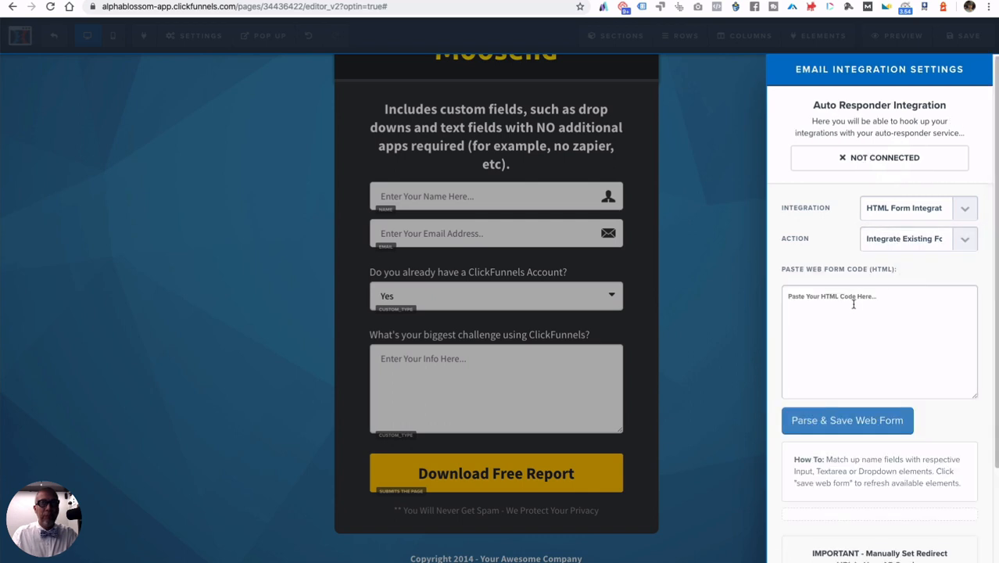
# - Paste the copied Moosend form code as the web form HTML, then parse and save it
pyautogui.click(854, 305)
pyautogui.hotkey('ctrl', 'v')
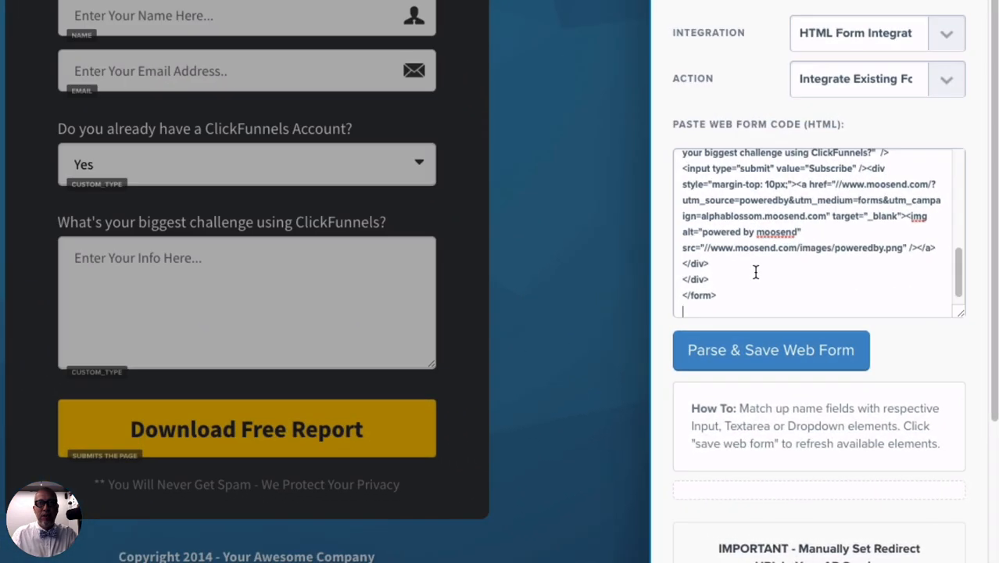
pyautogui.click(769, 349)
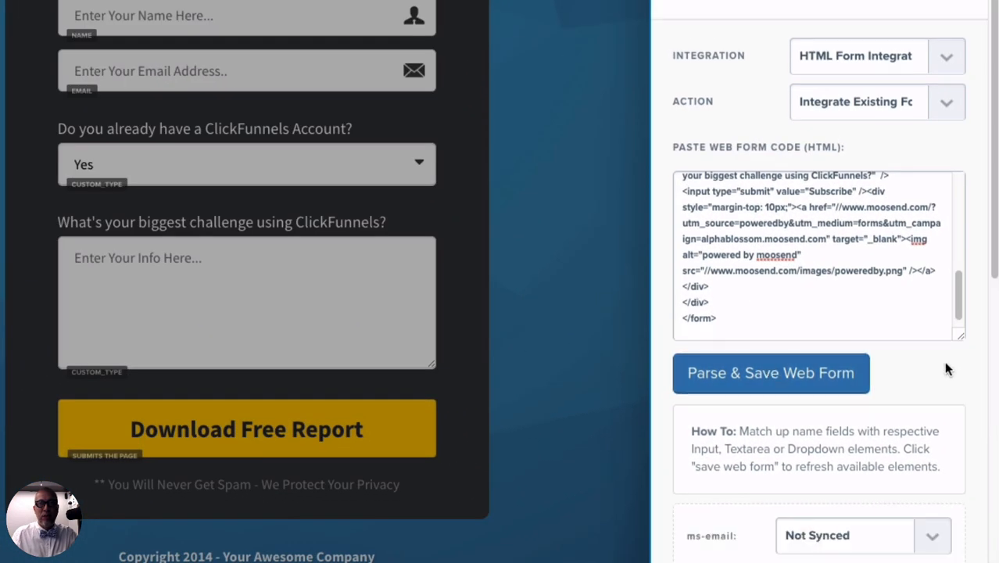
# - Map the ms-email form field to email and the ms-name field to name
pyautogui.scroll(-6, 946, 368)
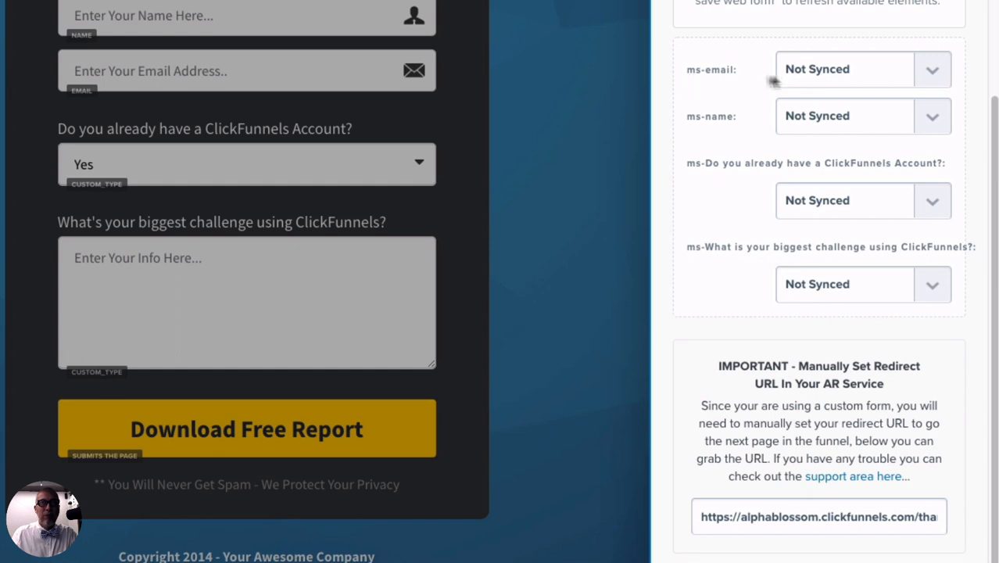
pyautogui.click(911, 77)
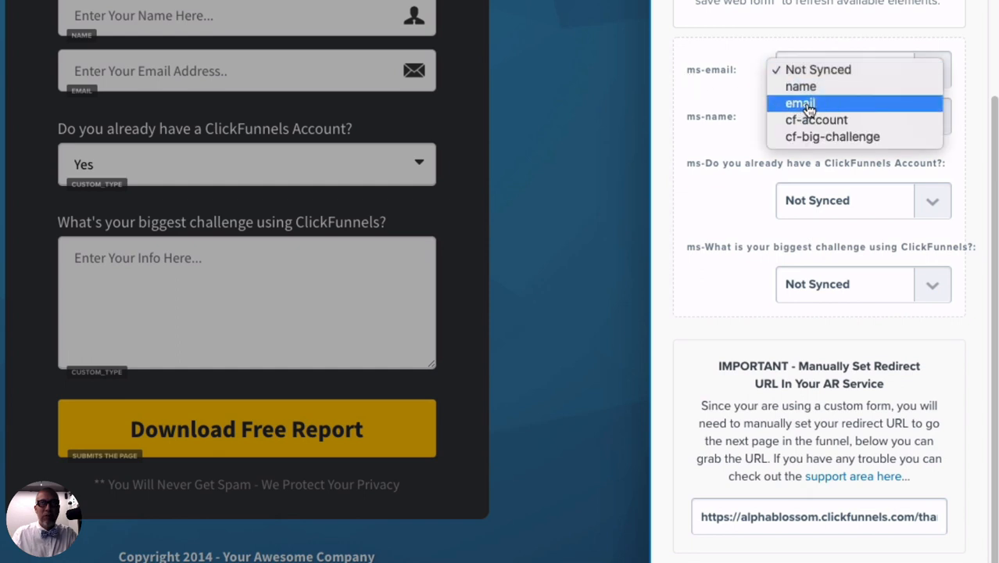
pyautogui.click(804, 105)
pyautogui.click(868, 125)
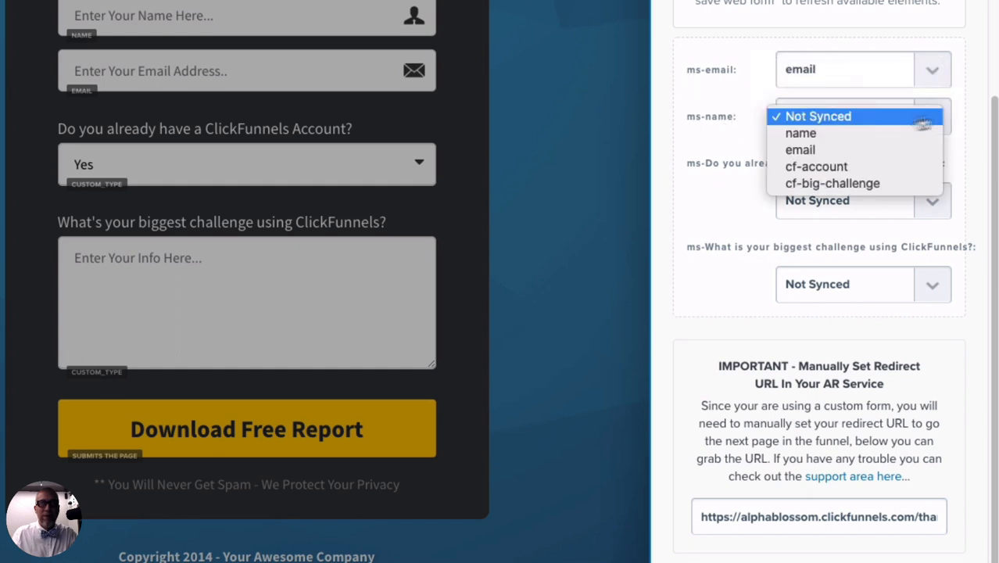
pyautogui.click(830, 133)
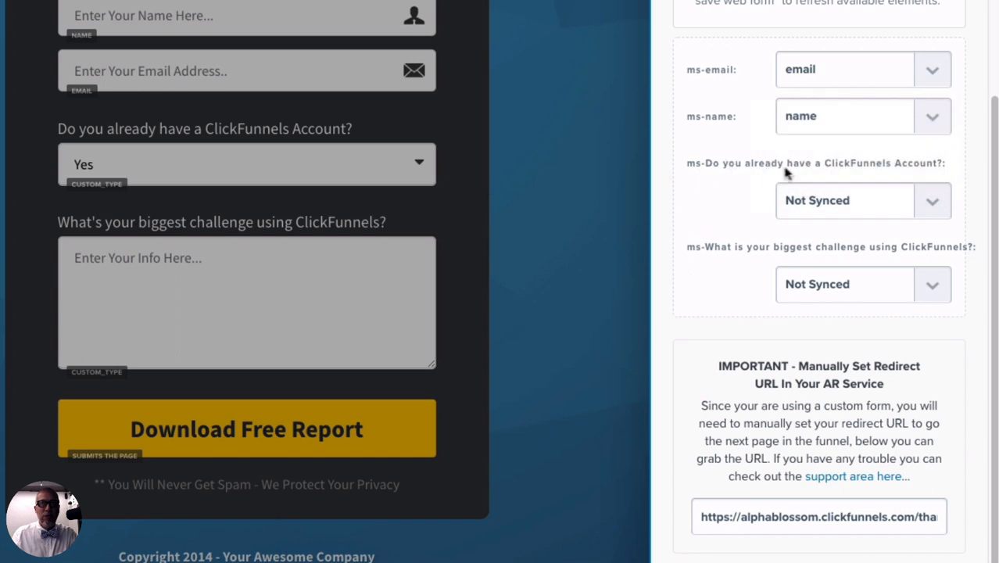
# - Map the ClickFunnels account question to cf-account and the biggest challenge question to cf-big-challenge
pyautogui.click(932, 198)
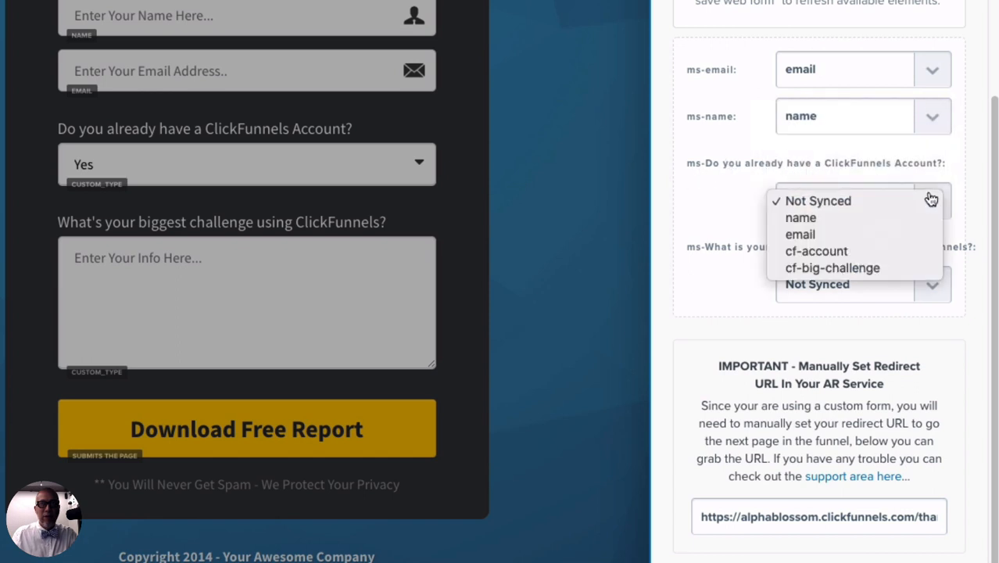
pyautogui.click(831, 254)
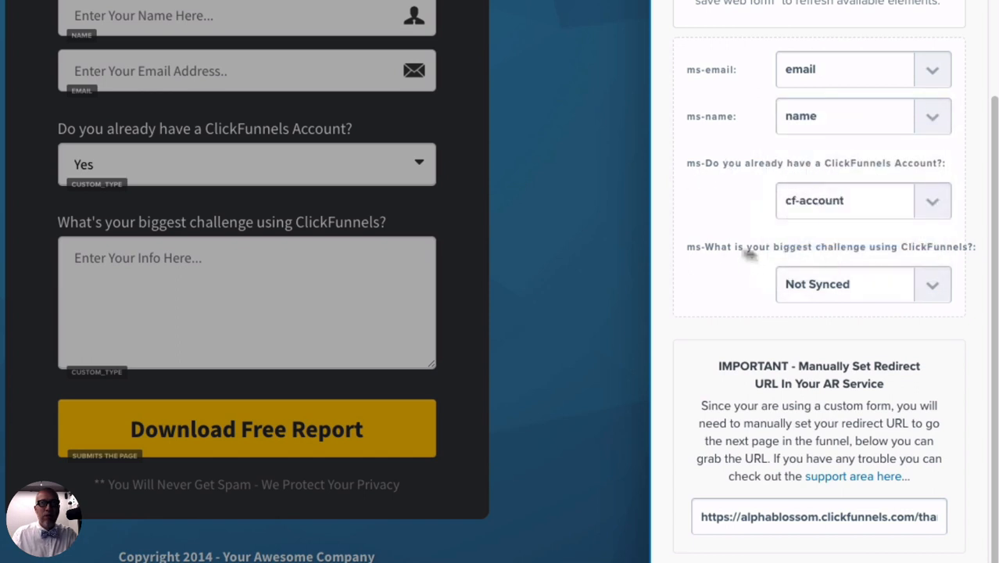
pyautogui.click(938, 284)
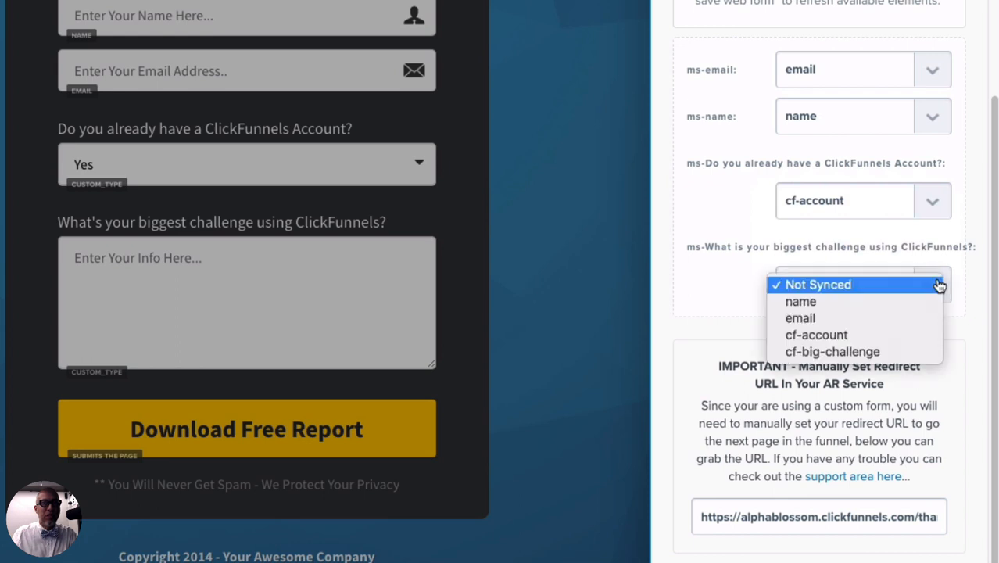
pyautogui.click(835, 353)
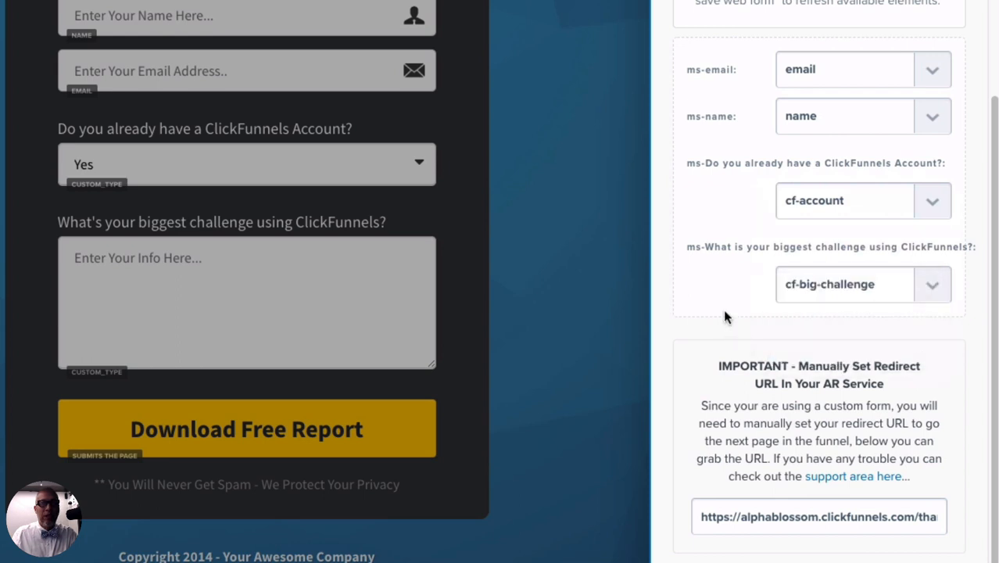
# - Copy the full thank-you page redirect URL from the integration settings and save the opt-in page
pyautogui.moveTo(694, 516); pyautogui.dragTo(935, 517)
pyautogui.hotkey('ctrl', 'c')
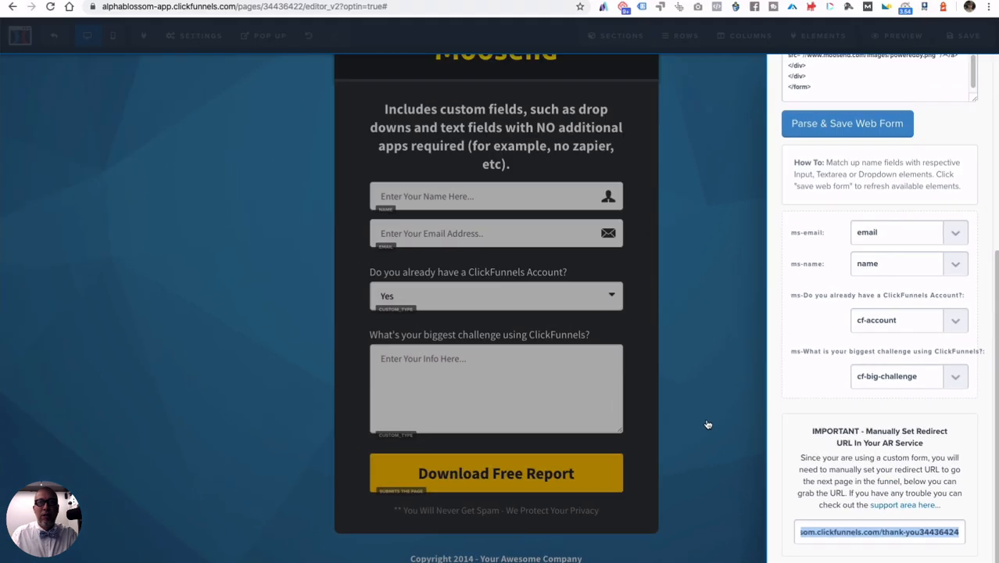
pyautogui.click(564, 356)
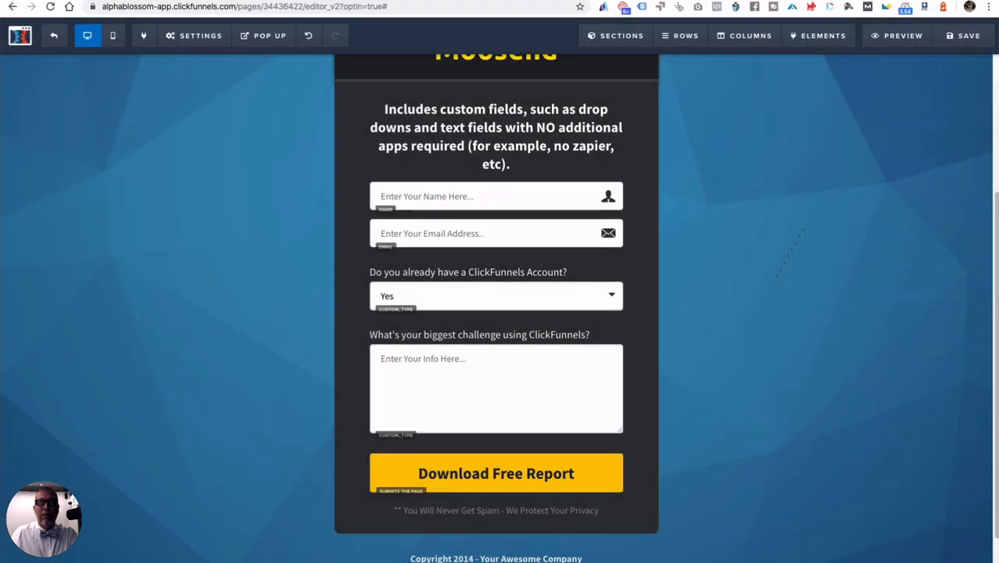
pyautogui.click(965, 36)
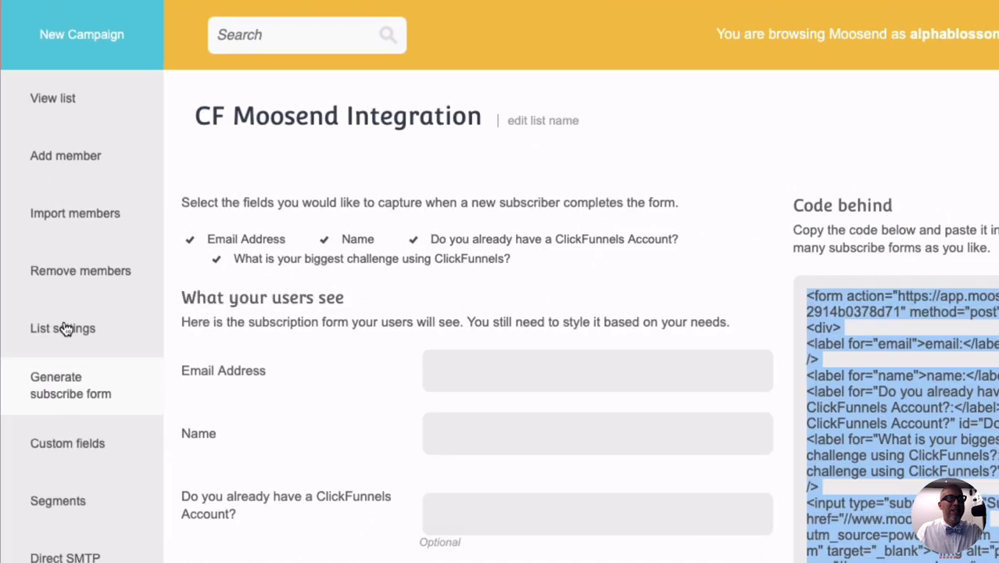
# - In the Moosend list settings, paste the copied thank-you URL as the subscription confirmation landing page, save it, and view the list
pyautogui.click(66, 328)
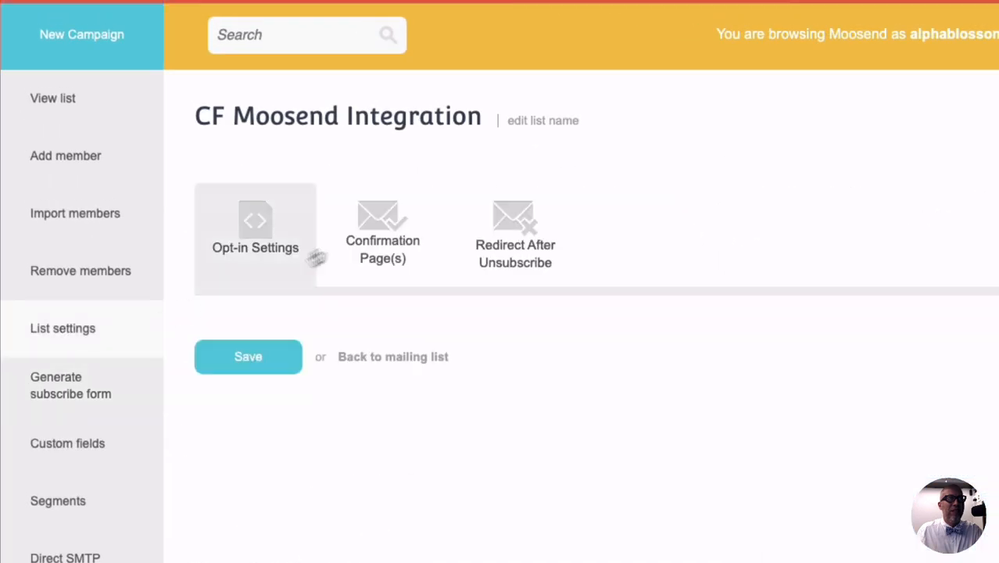
pyautogui.click(359, 233)
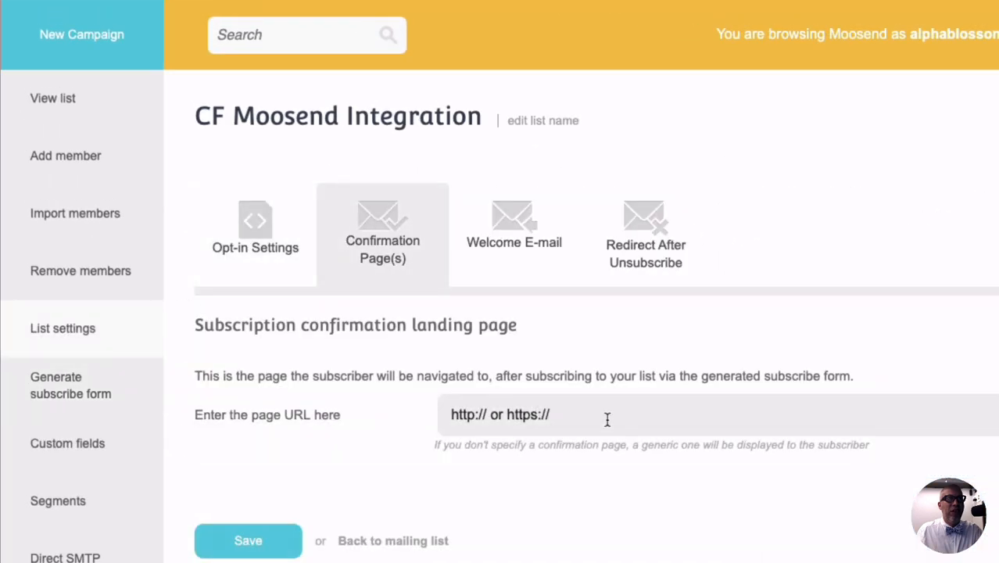
pyautogui.click(455, 409)
pyautogui.hotkey('ctrl', 'v')
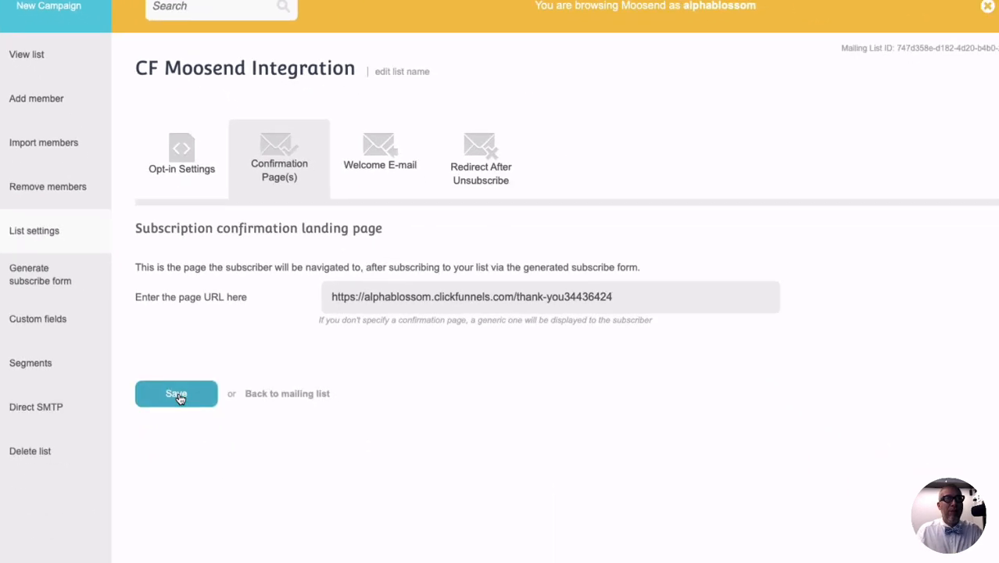
pyautogui.click(178, 395)
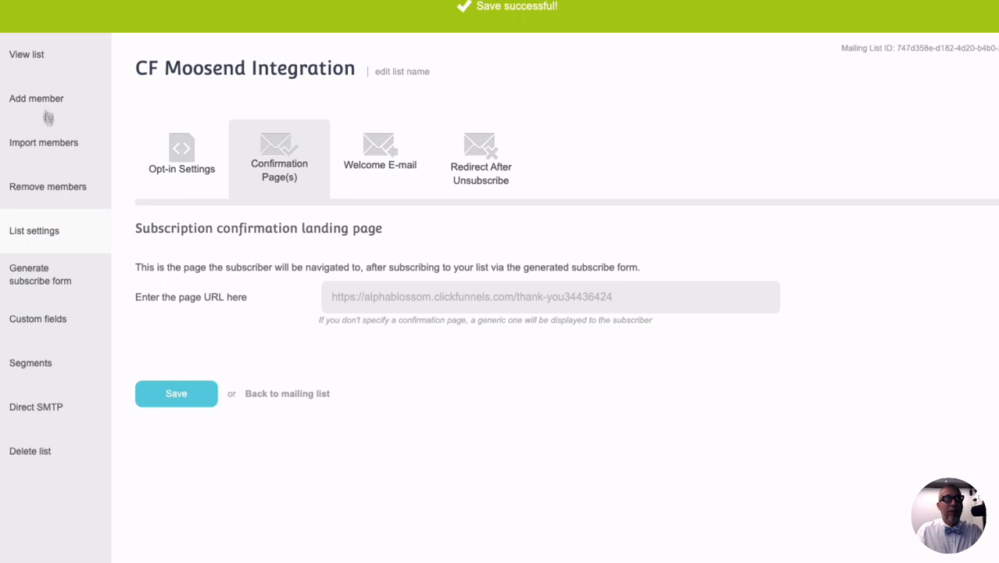
pyautogui.click(39, 61)
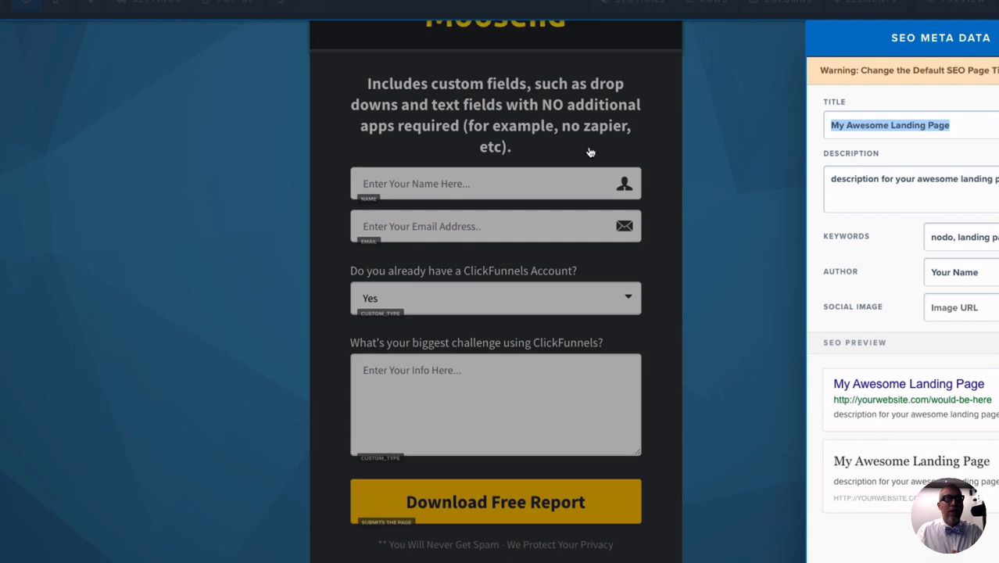
# - Switch to the ClickFunnels page editor, dismiss the SEO meta data settings, and preview the opt-in page
pyautogui.click(713, 148)
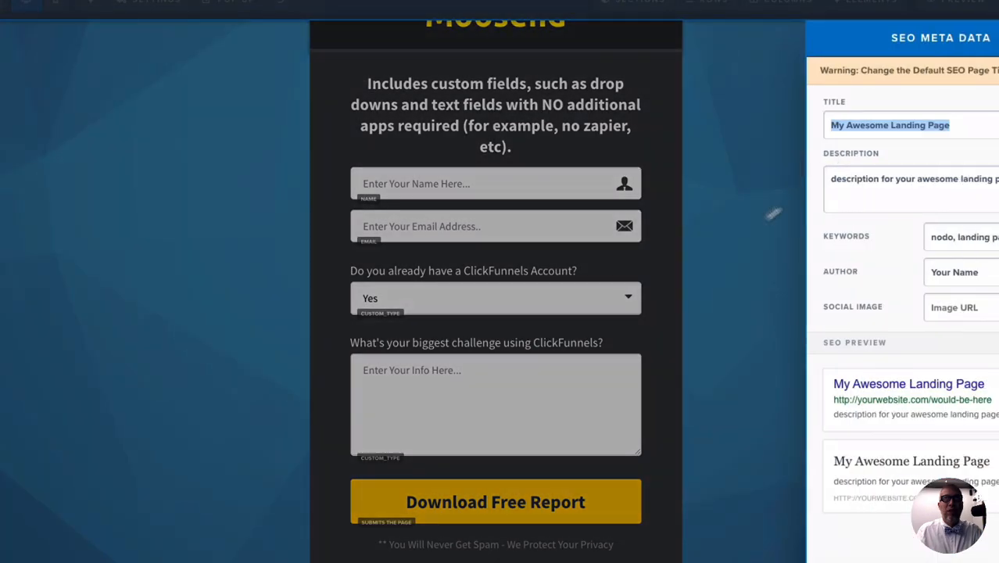
pyautogui.click(754, 218)
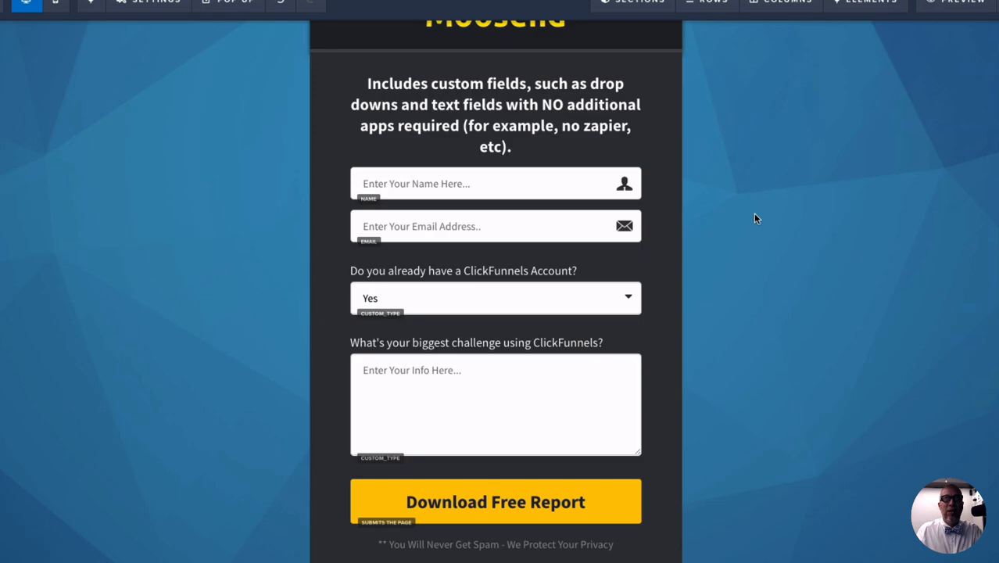
pyautogui.click(951, 6)
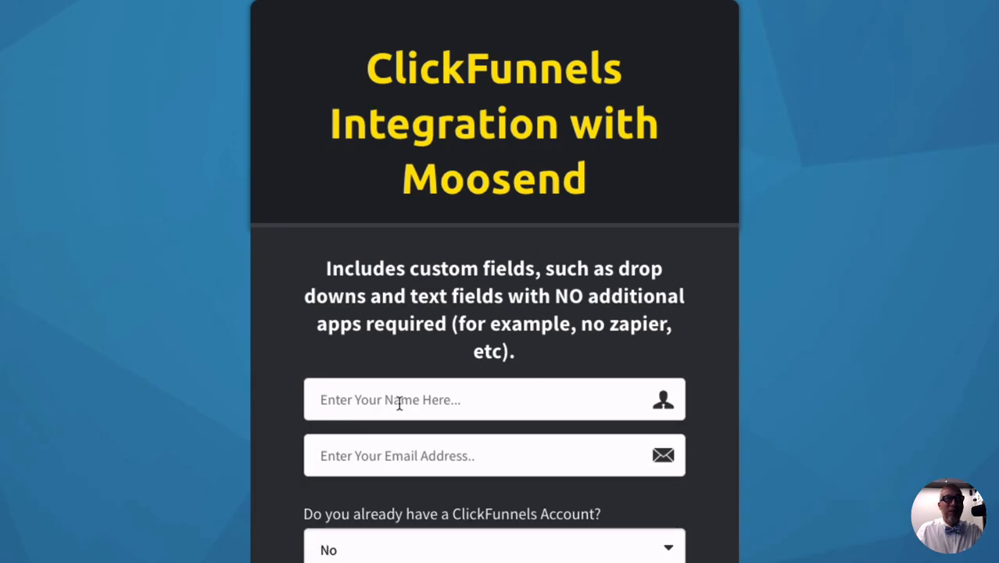
# - Fill the opt-in form's name and e-mail inputs with the saved autofill contact details
pyautogui.click(399, 401)
pyautogui.click(361, 49)
pyautogui.scroll(-2, 890, 340)
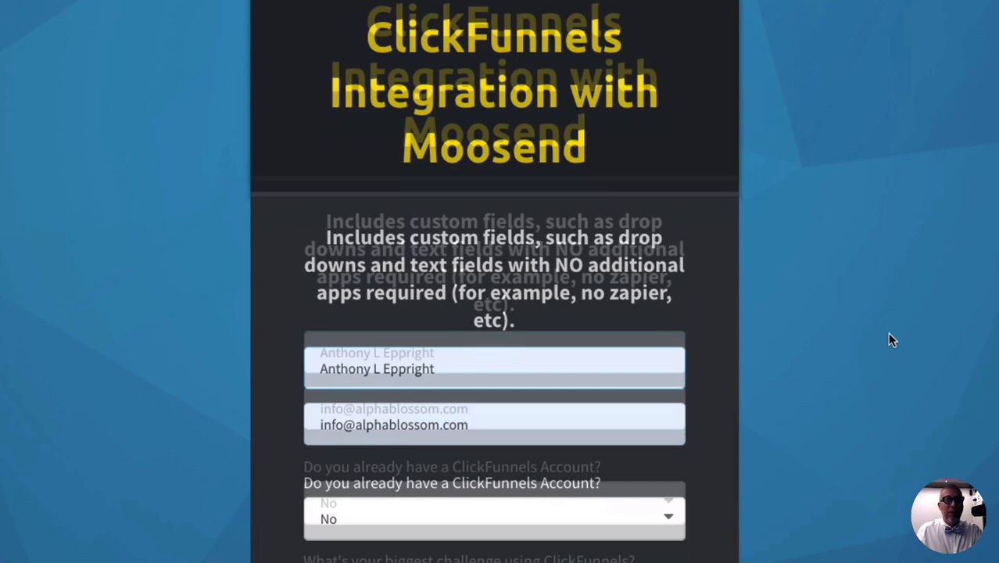
pyautogui.scroll(-3, 887, 332)
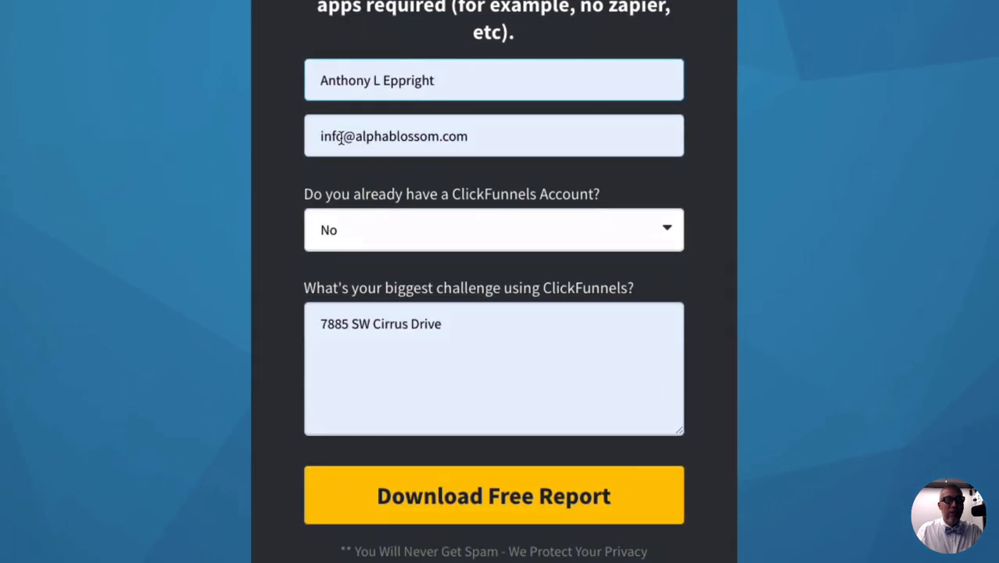
# - Add a dated plus-tag ending in a sequence number before the @ sign of the contact's e-mail address
pyautogui.click(341, 137)
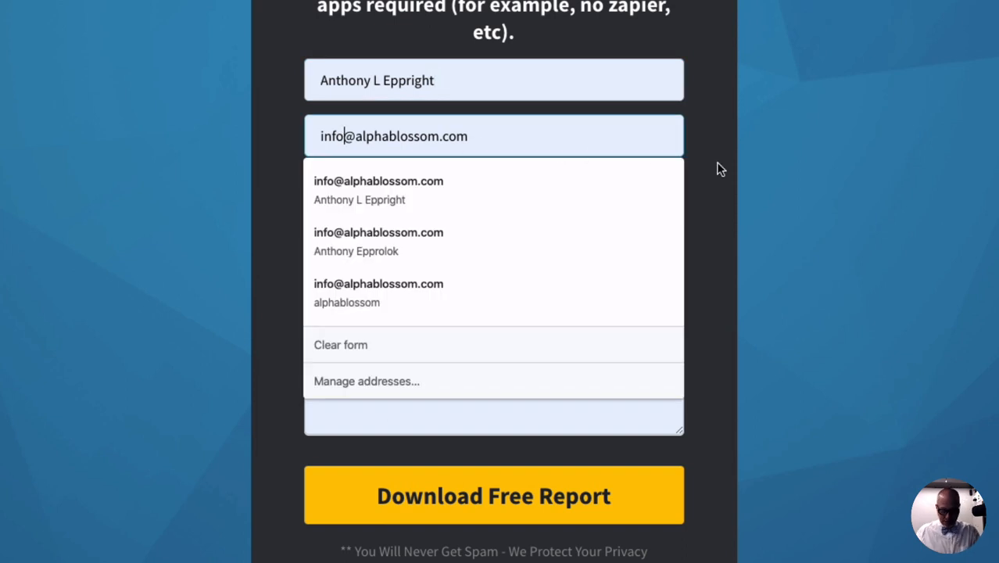
pyautogui.write('+')
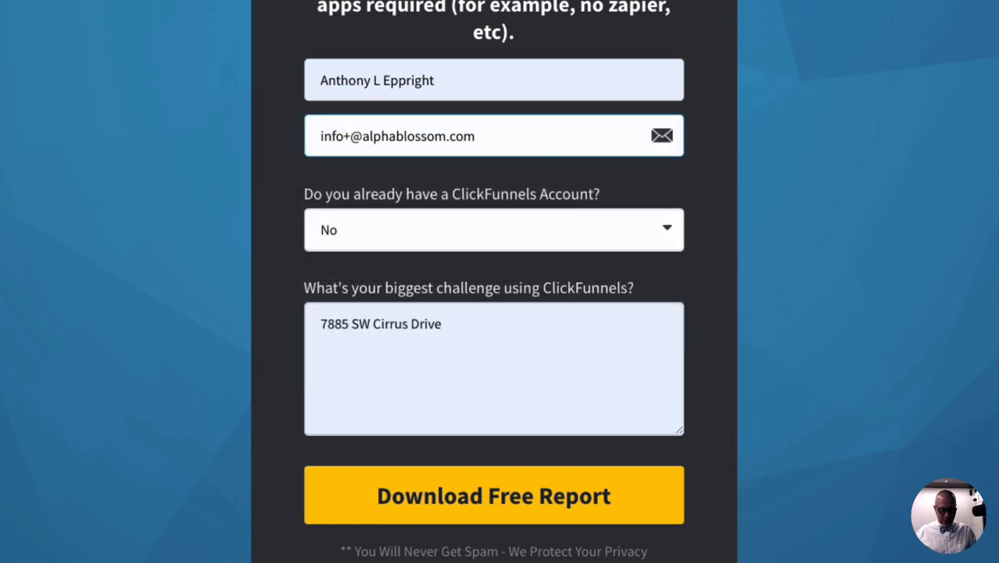
pyautogui.write('12')
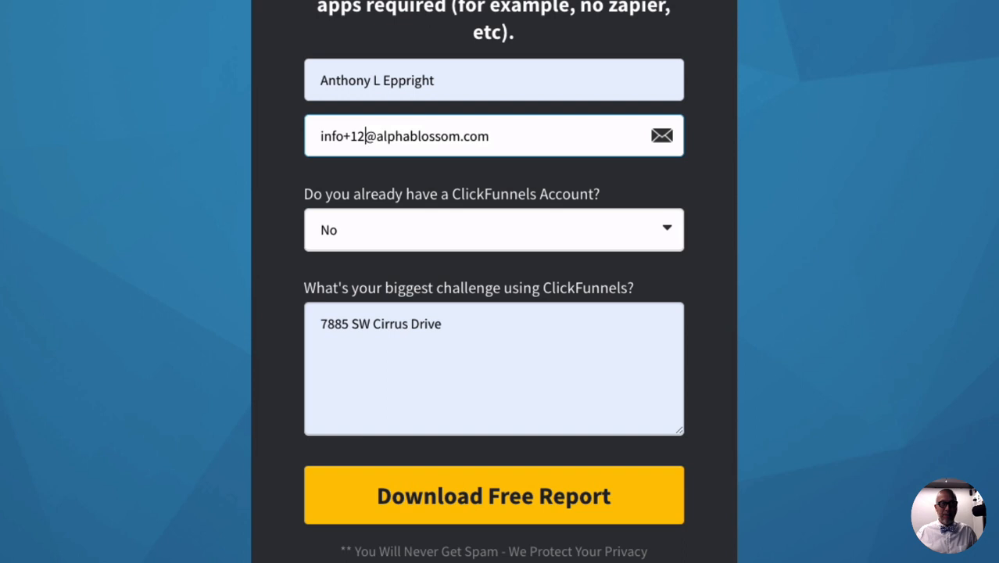
pyautogui.press('BackSpace')
pyautogui.press('BackSpace')
pyautogui.write('201')
pyautogui.write('9-12')
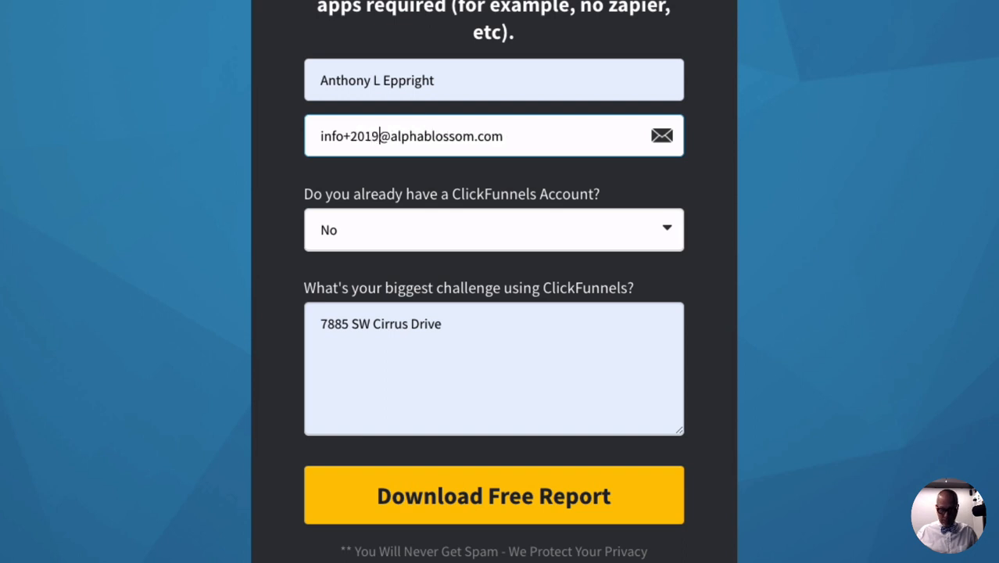
pyautogui.write('-09-')
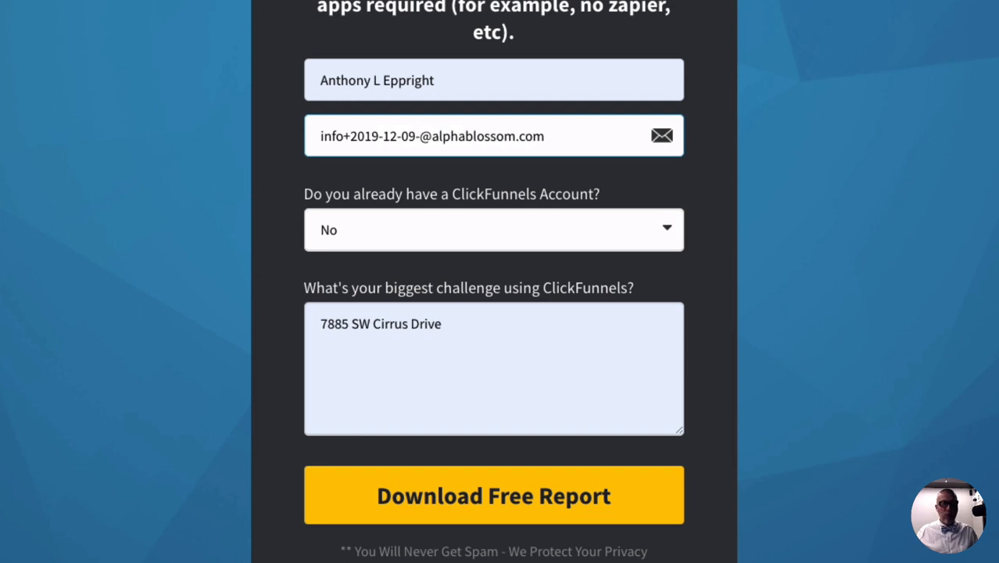
pyautogui.write('1')
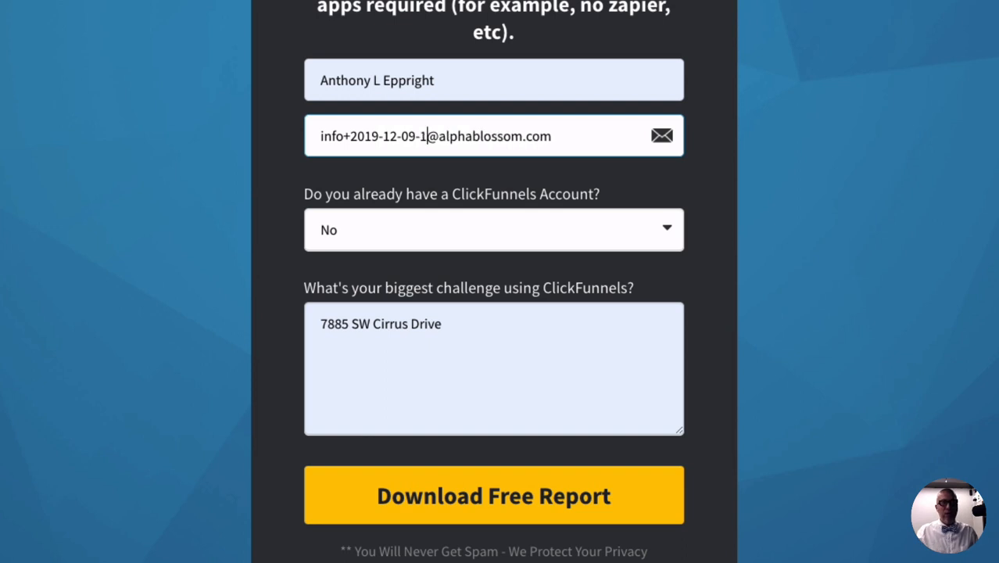
pyautogui.click(423, 138)
# - Answer Yes to the ClickFunnels account question, replace the challenge answer with "The tech side of things.", and submit the form
pyautogui.click(415, 228)
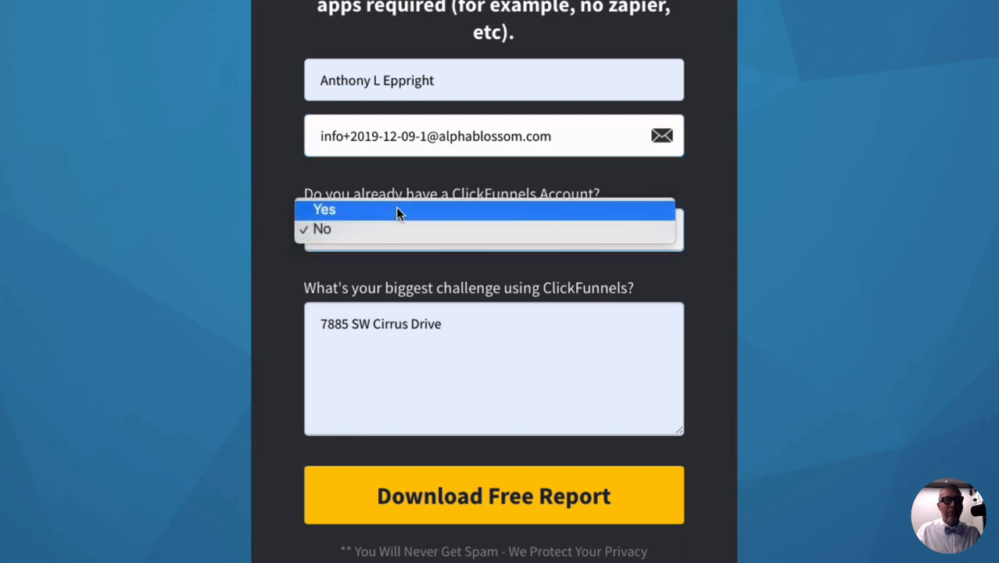
pyautogui.click(397, 210)
pyautogui.click(471, 323)
pyautogui.moveTo(471, 323); pyautogui.dragTo(296, 308)
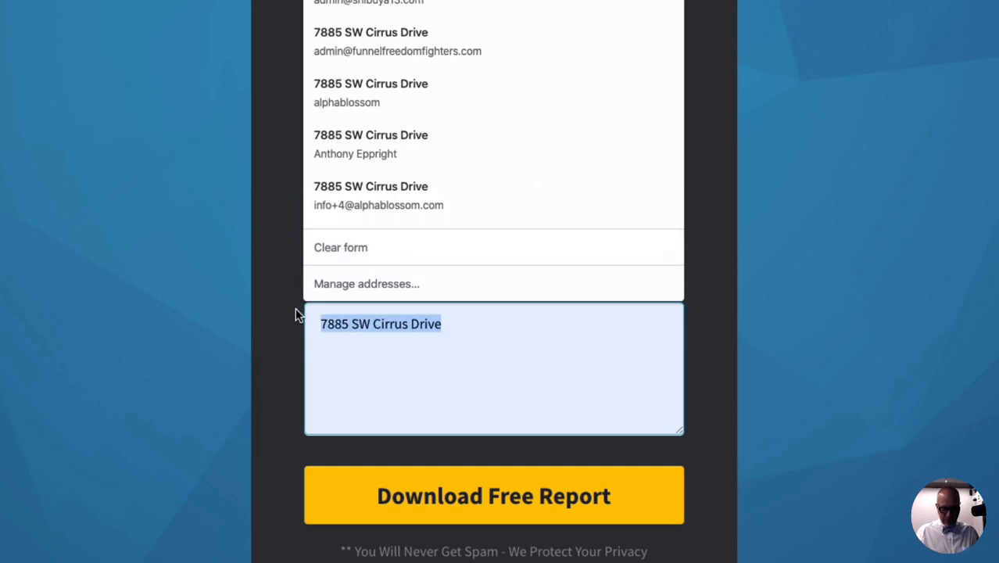
pyautogui.press('BackSpace')
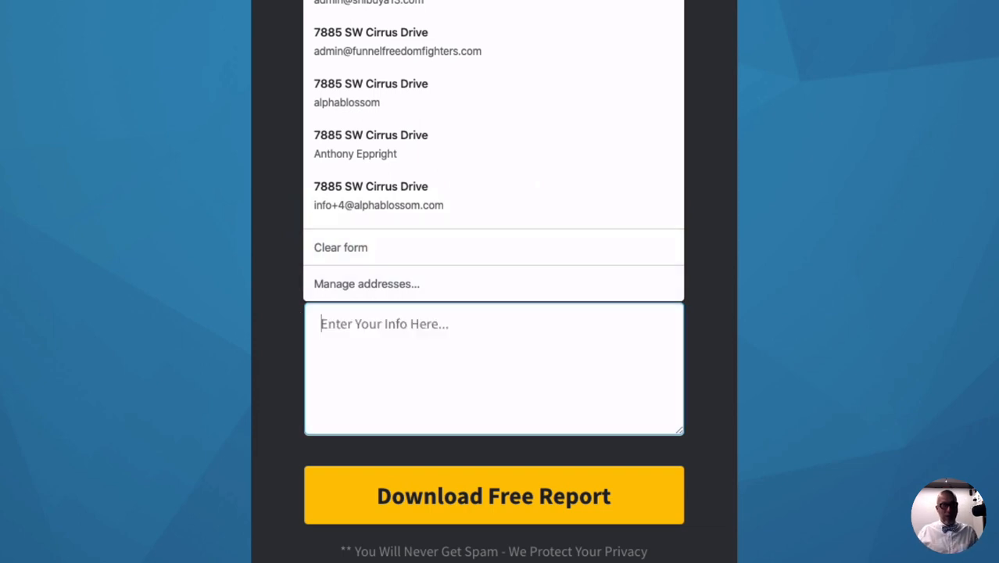
pyautogui.write('The tech')
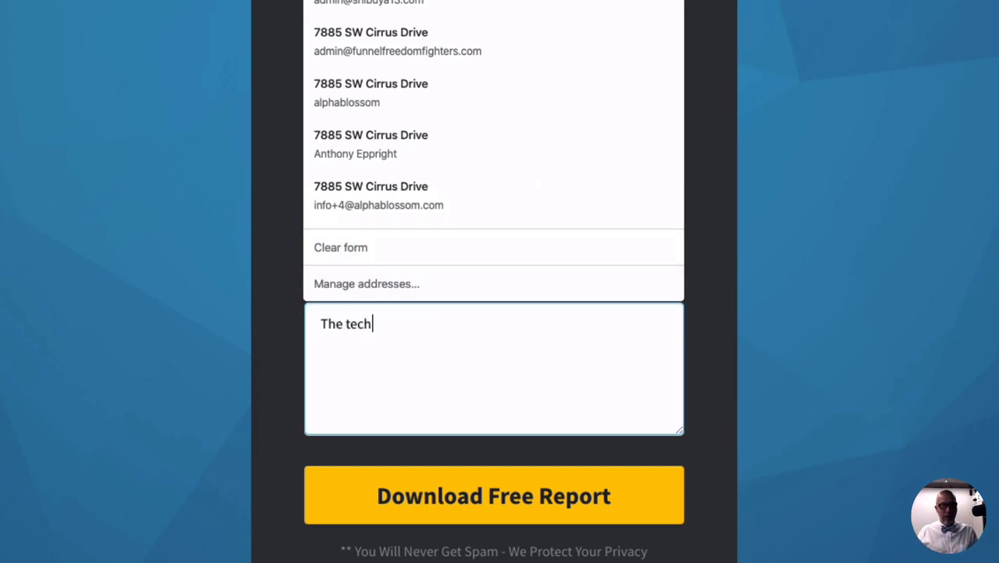
pyautogui.write(' side o f things.')
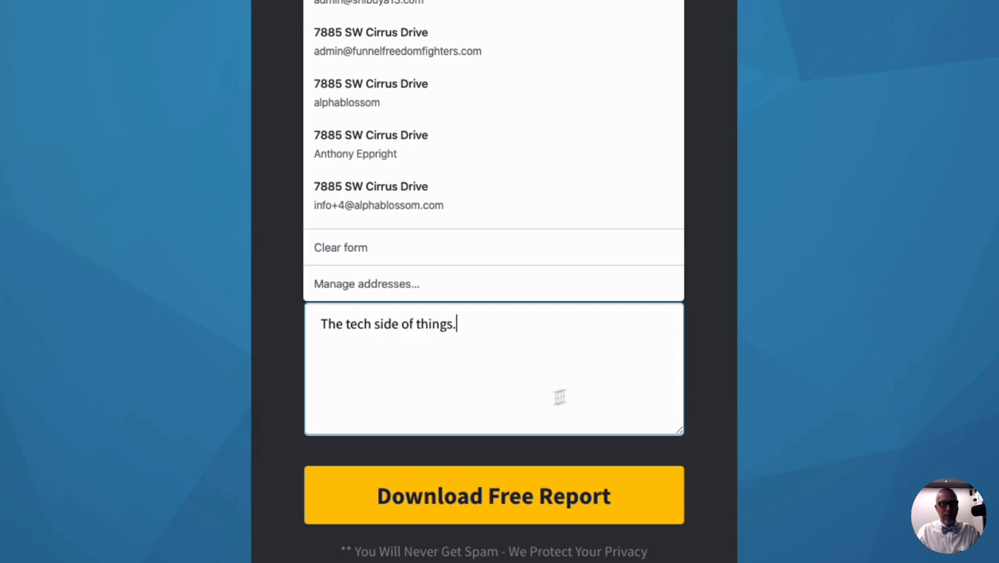
pyautogui.click(702, 348)
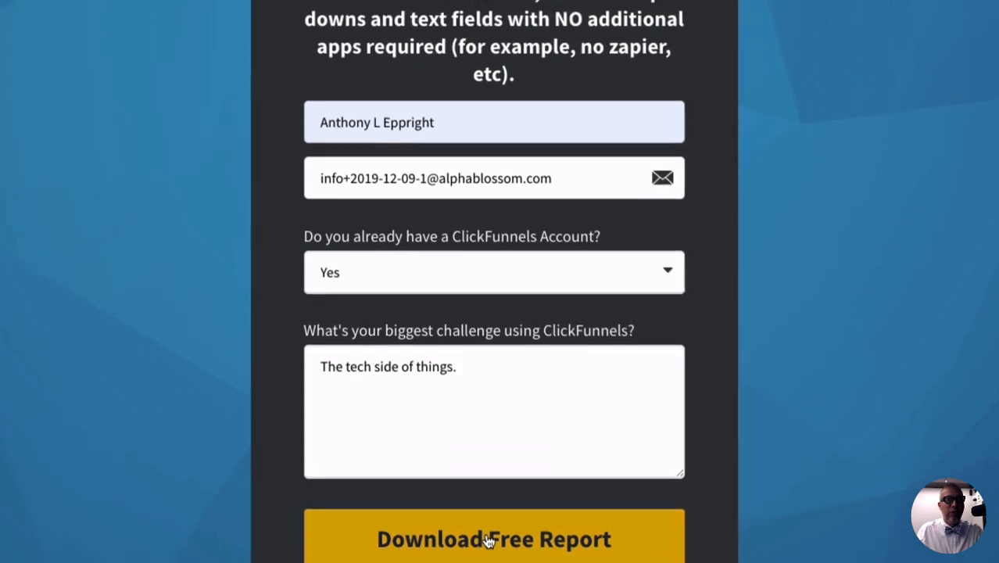
pyautogui.click(494, 558)
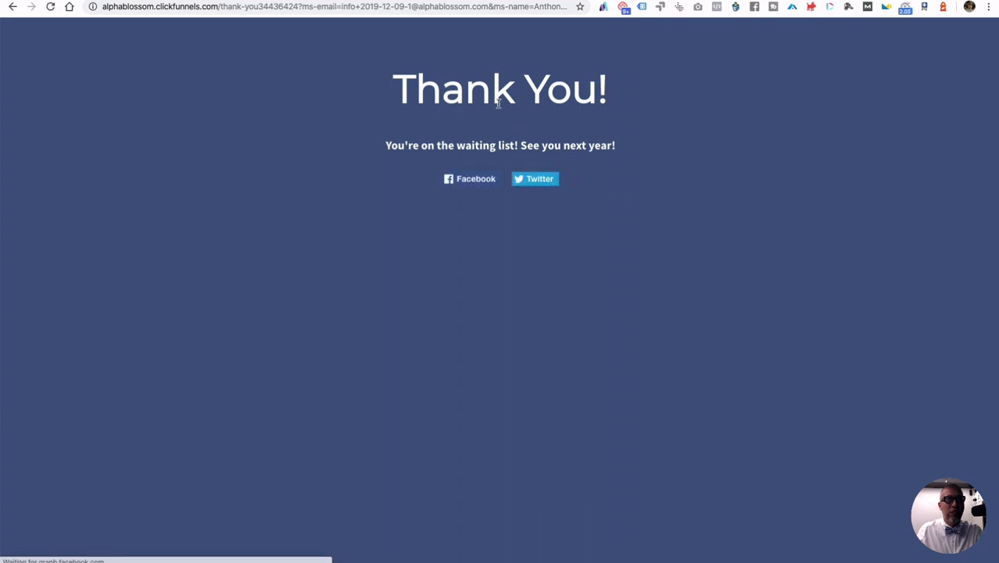
# - Switch to Moosend, open the newly added subscriber in the CF Moosend Integration list, and examine the member's standard and custom field values
pyautogui.click(501, 1)
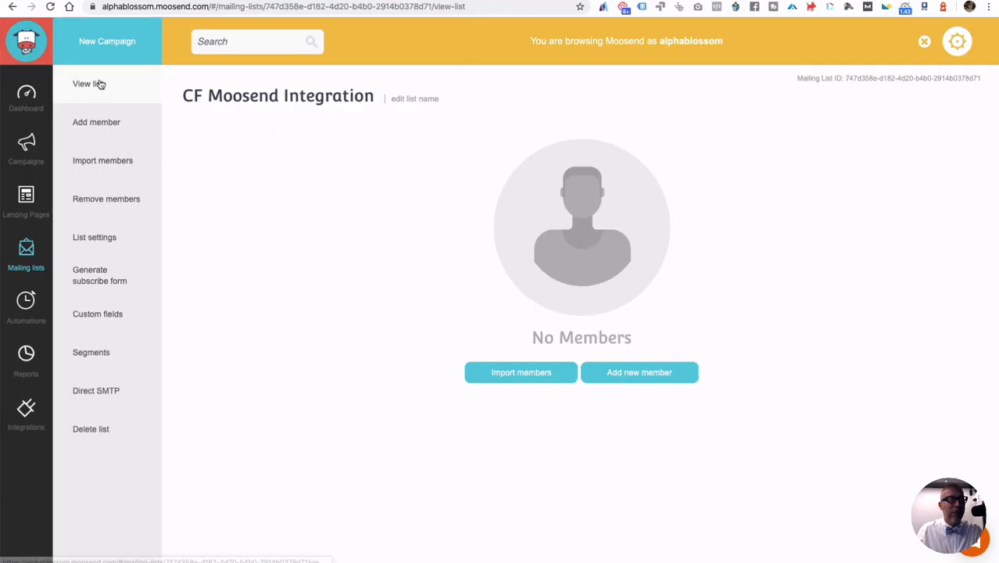
pyautogui.click(26, 92)
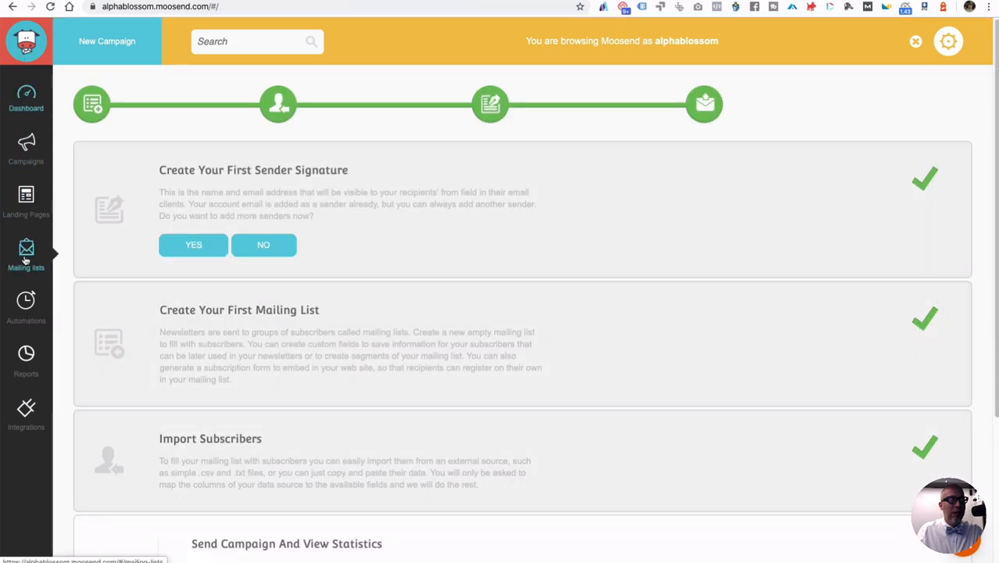
pyautogui.click(26, 258)
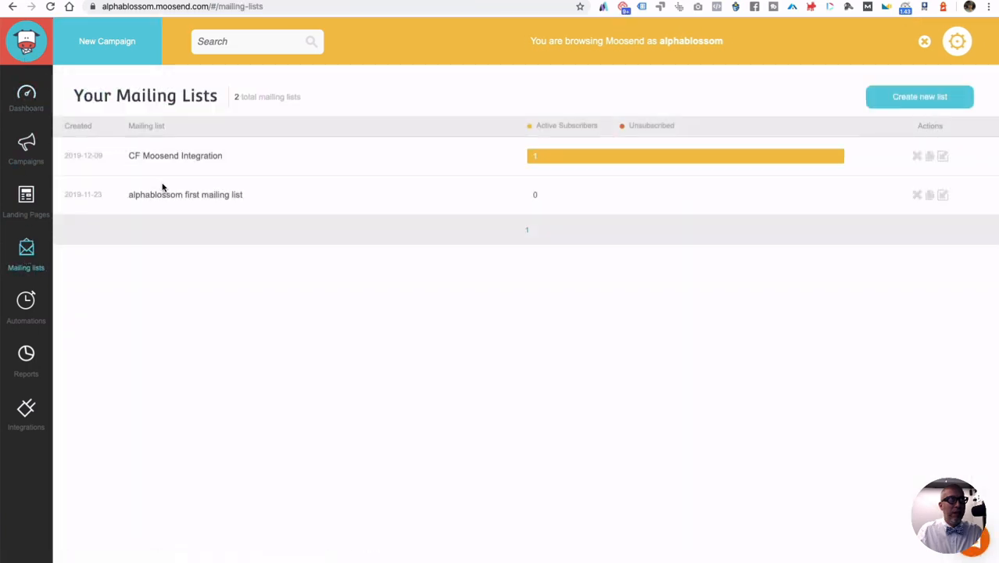
pyautogui.click(172, 158)
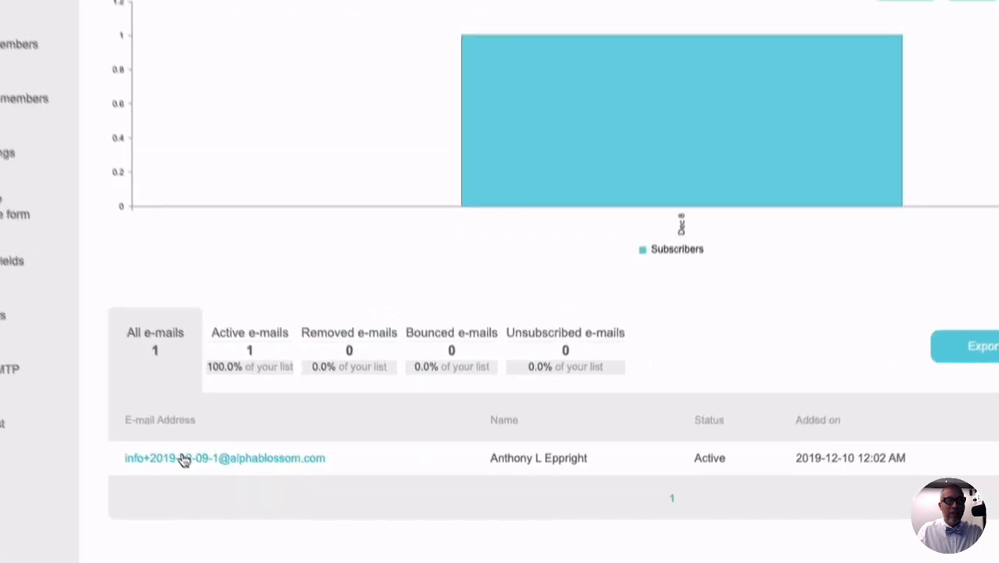
pyautogui.click(160, 426)
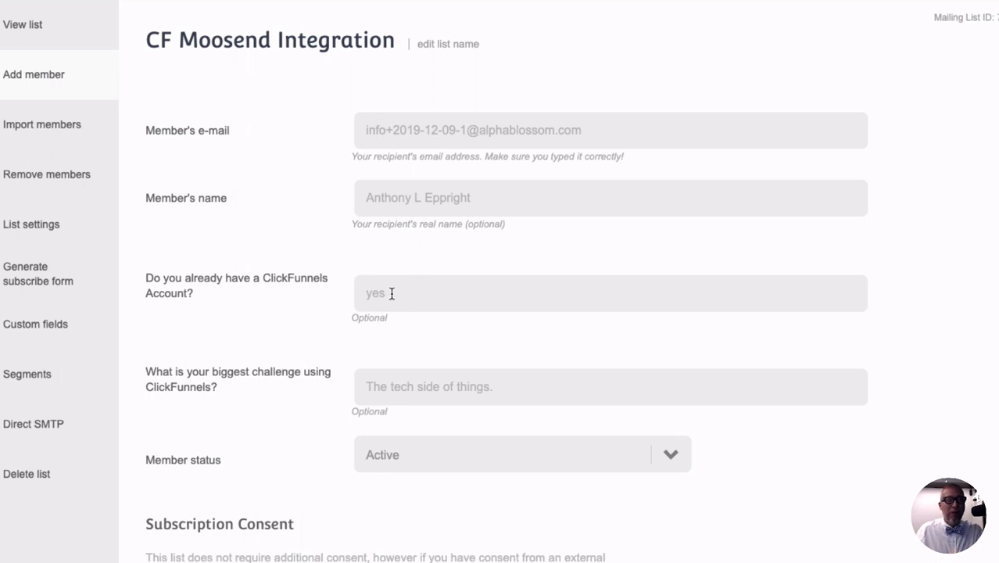
pyautogui.scroll(-1, 899, 308)
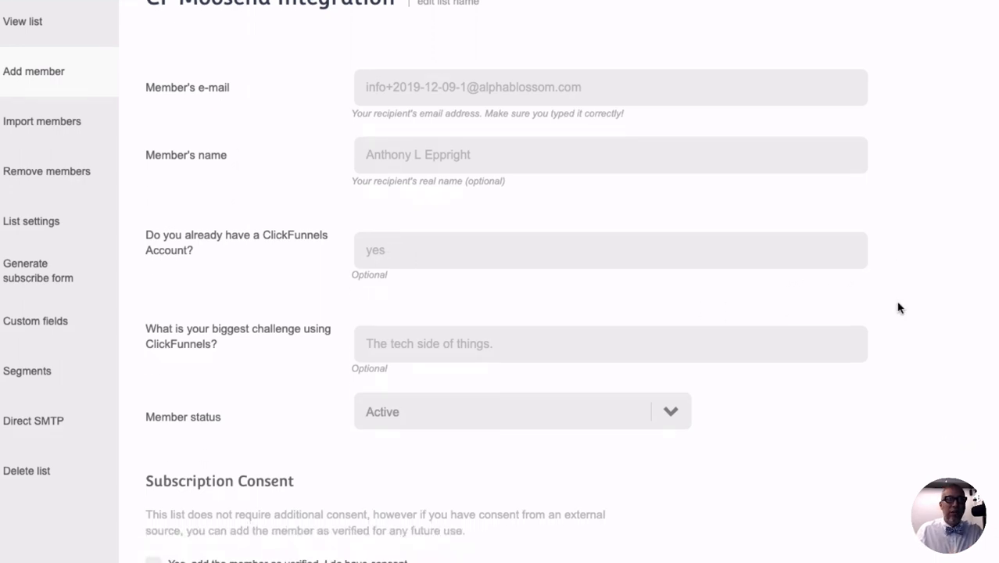
pyautogui.scroll(1, 899, 308)
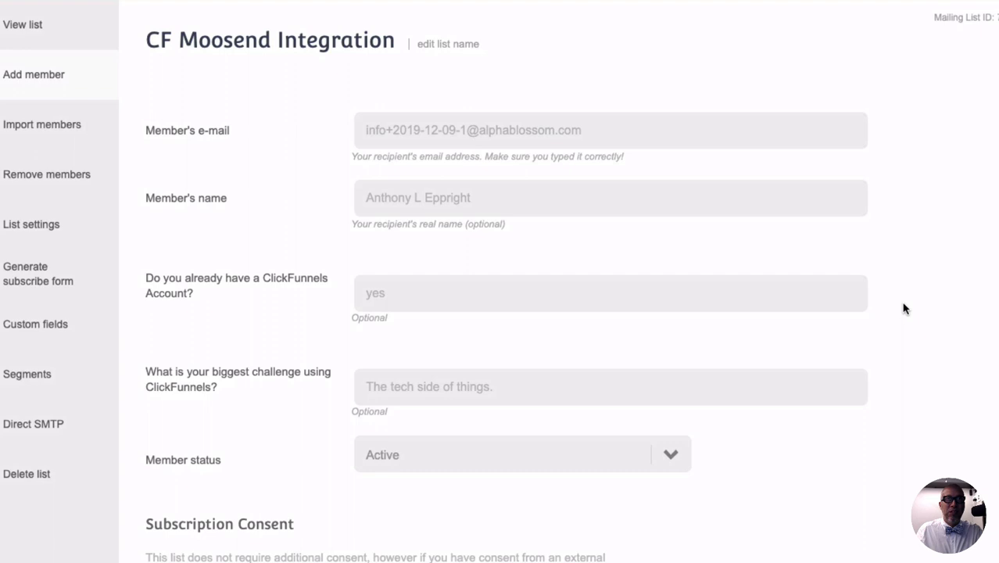